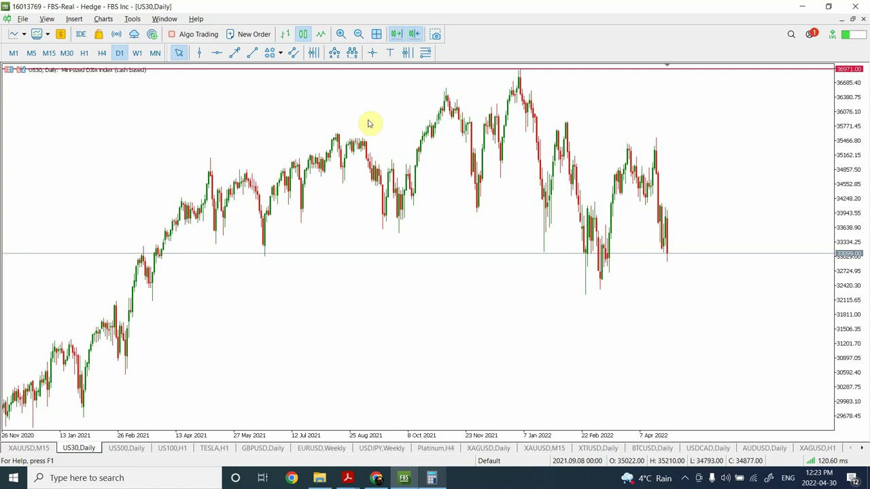
# Step: Review the US30 chart on the weekly and daily timeframes, from the long-term trend to the recent price swings
pyautogui.click(359, 37)
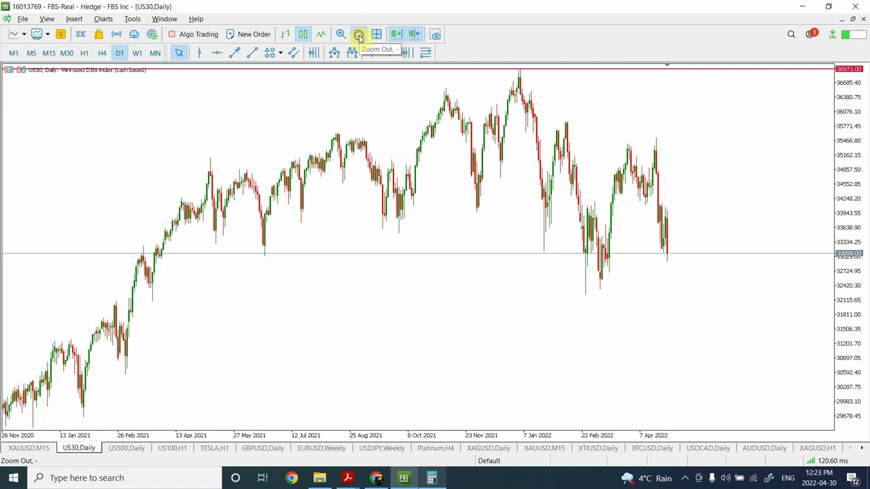
pyautogui.click(138, 54)
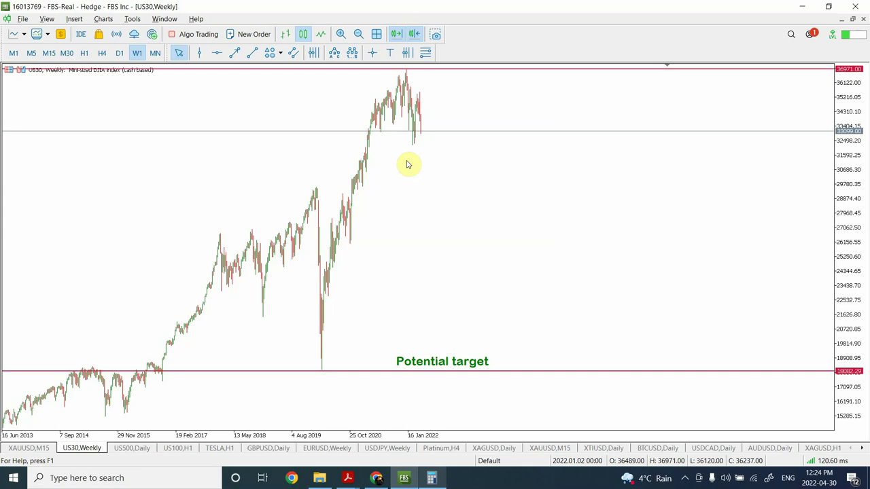
pyautogui.click(120, 53)
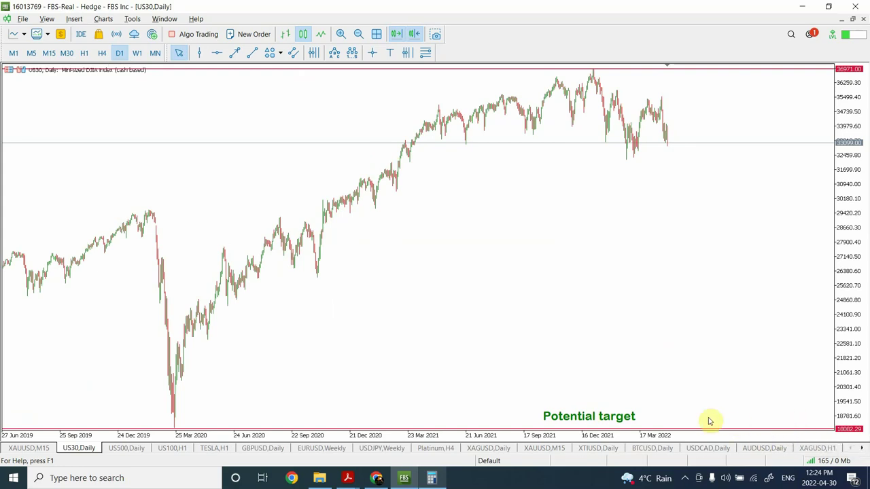
pyautogui.click(357, 36)
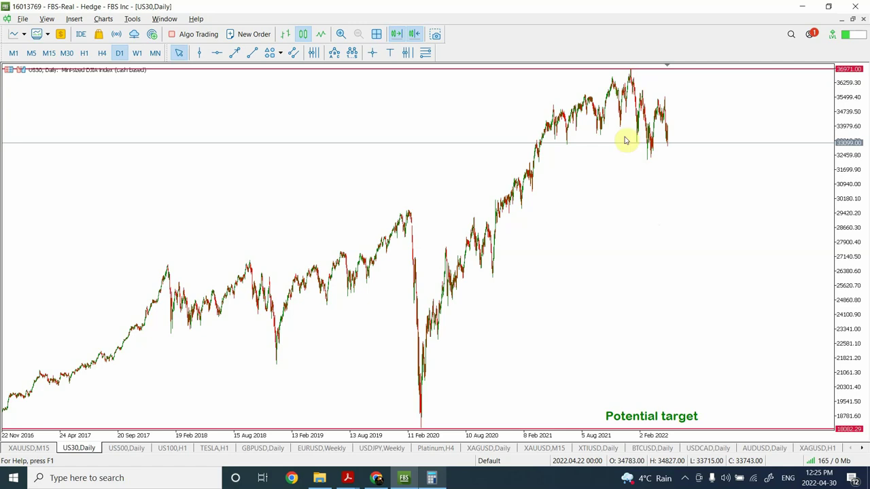
pyautogui.click(341, 34)
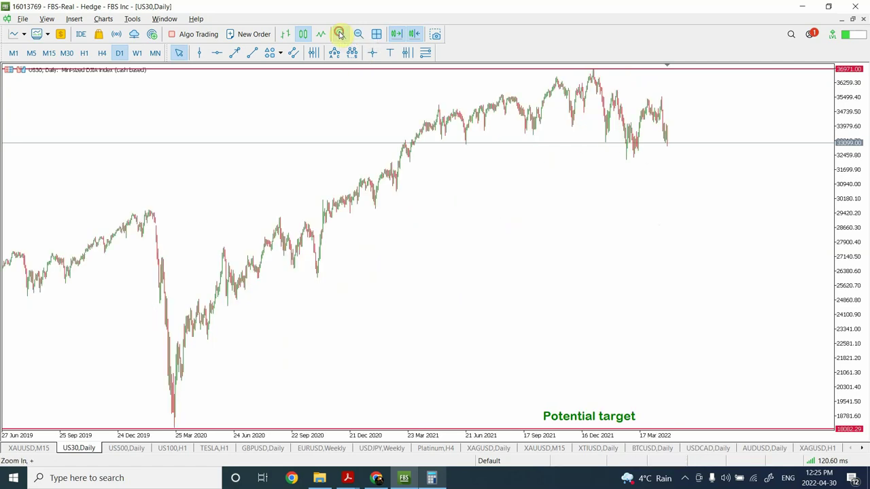
pyautogui.click(340, 34)
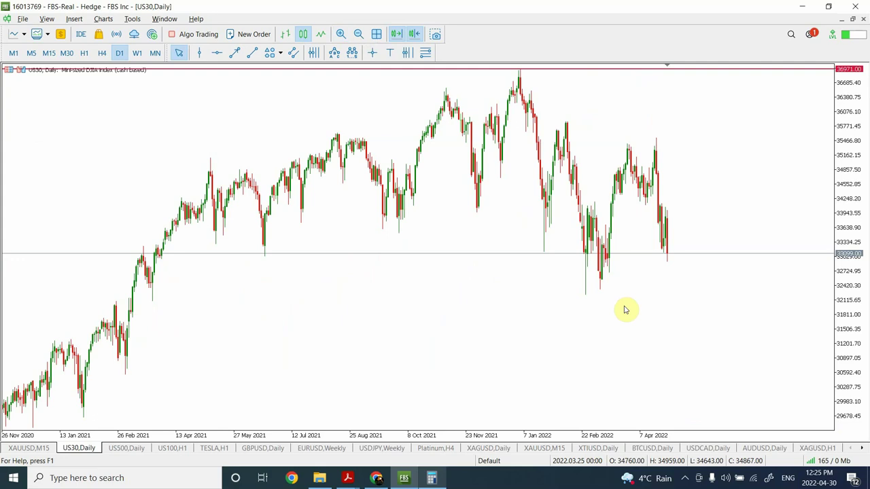
# Step: On the US30 daily chart, draw a near-horizontal trendline at about 34,150 and a steep falling trendline from about 35,160 to 29,650
pyautogui.click(251, 53)
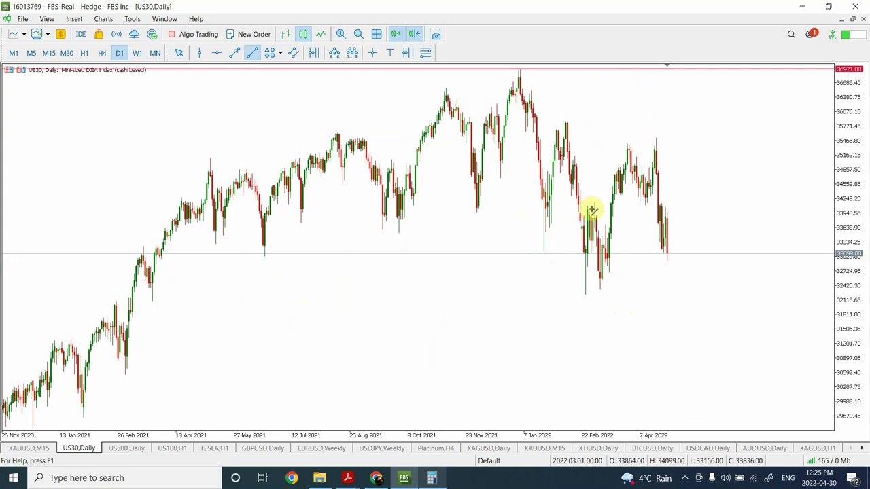
pyautogui.moveTo(594, 202); pyautogui.dragTo(686, 205)
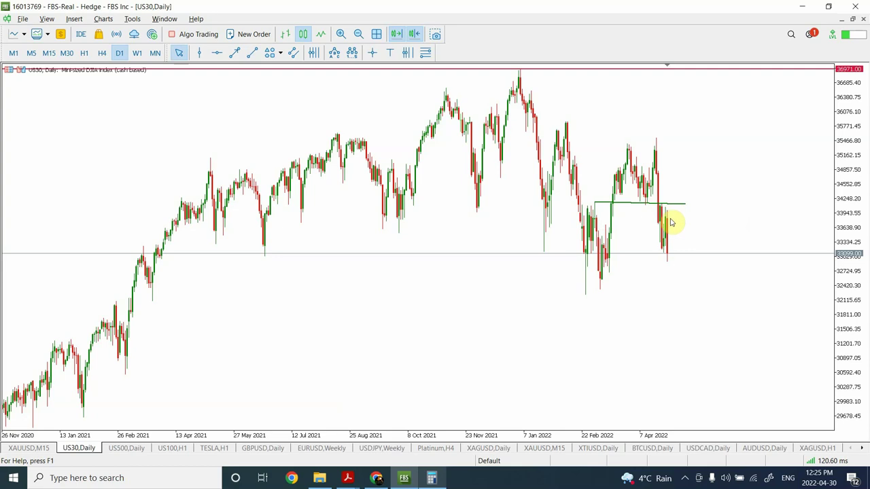
pyautogui.click(252, 52)
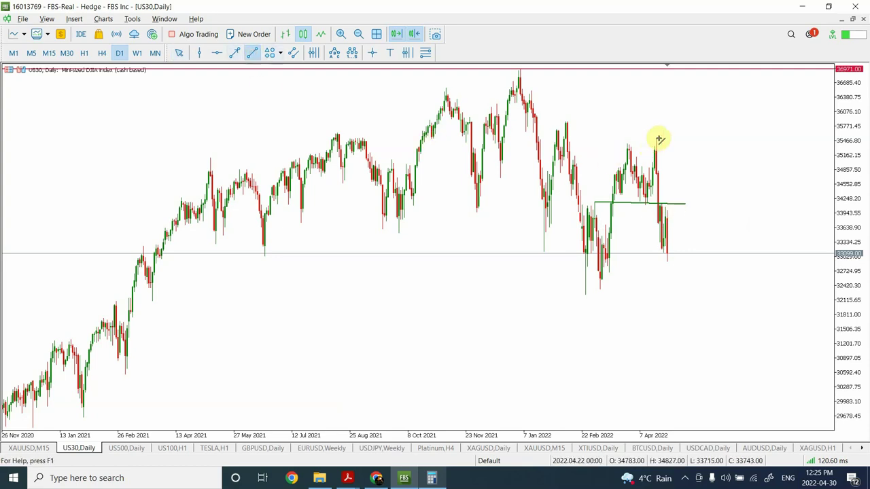
pyautogui.moveTo(661, 155); pyautogui.dragTo(745, 419)
pyautogui.click(742, 416)
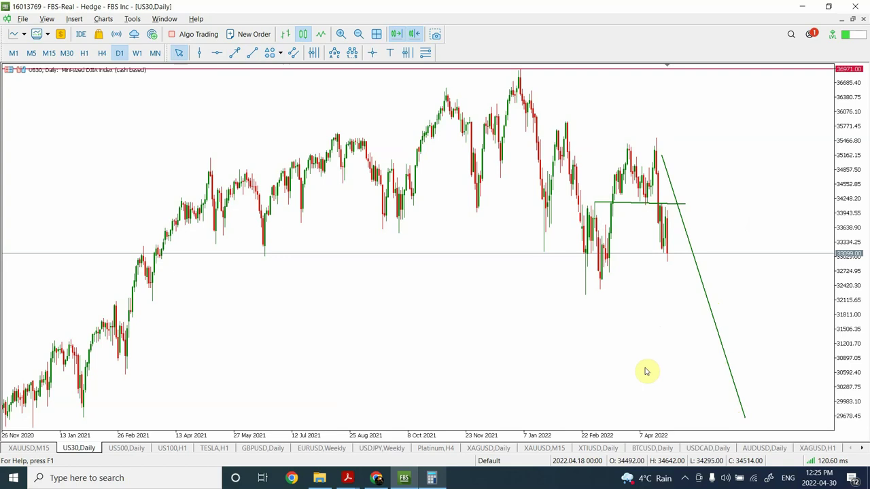
# Step: Examine the drawn US30 trendlines against price on the daily and H4 timeframes
pyautogui.click(358, 34)
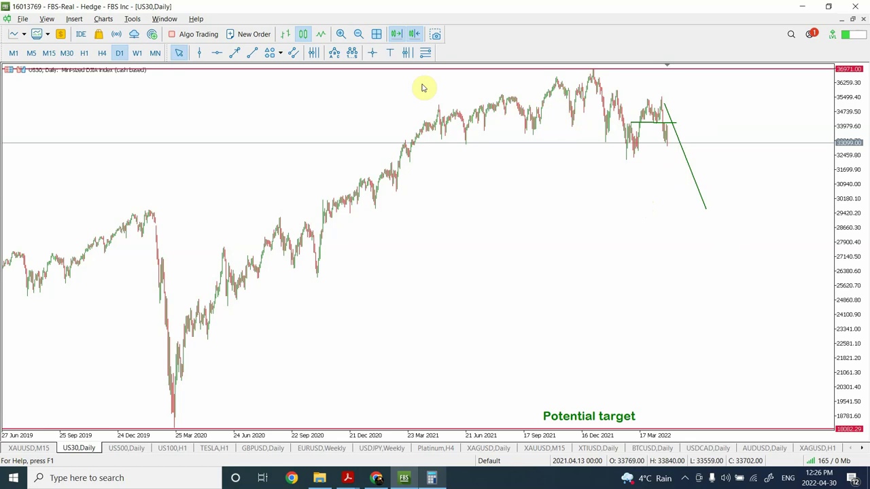
pyautogui.click(340, 35)
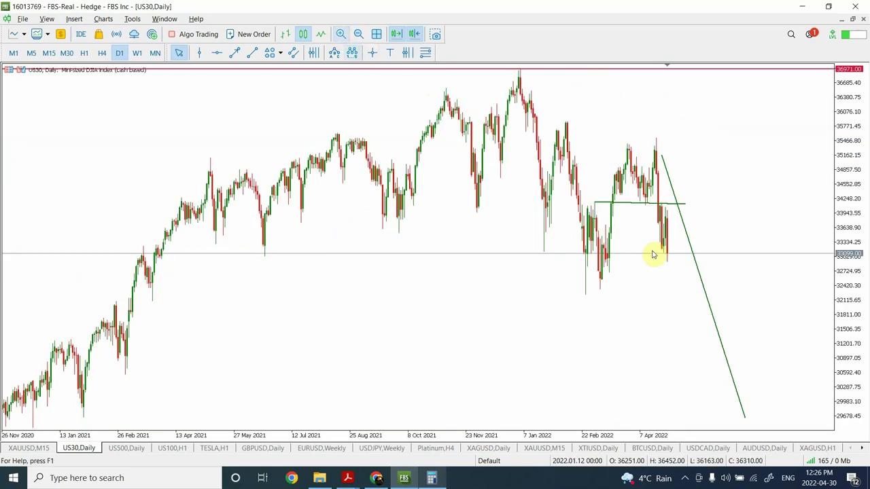
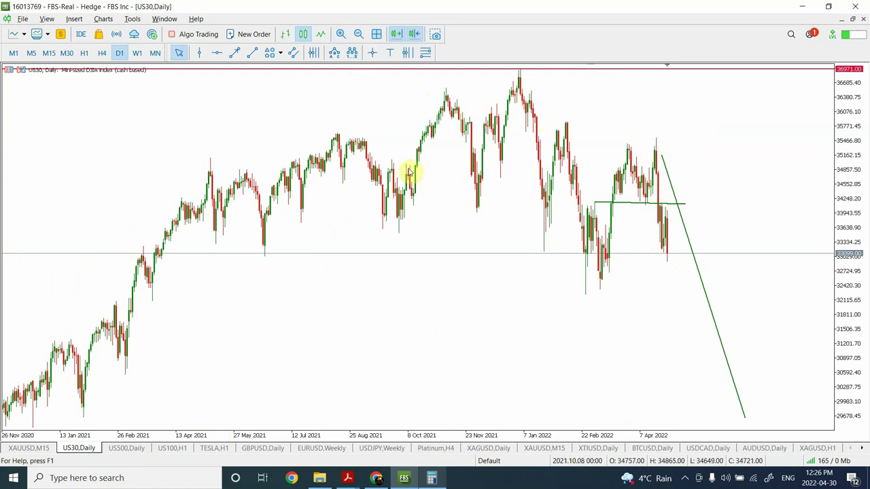
pyautogui.click(102, 54)
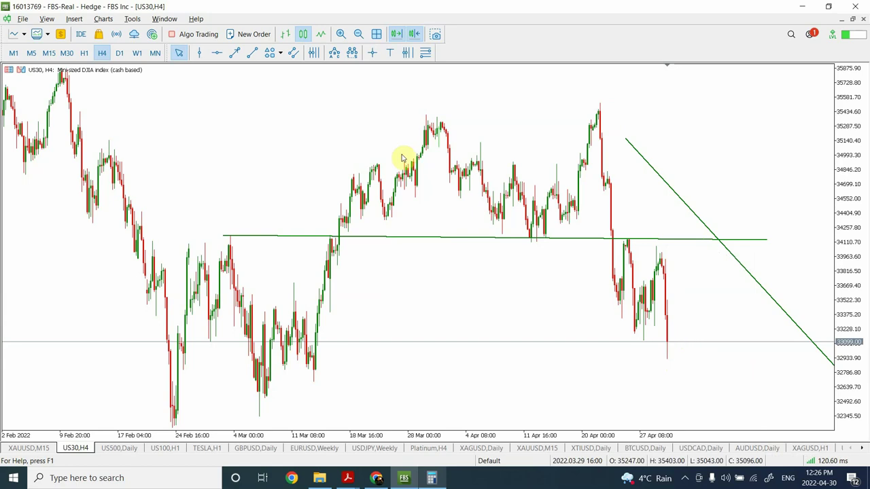
pyautogui.click(359, 35)
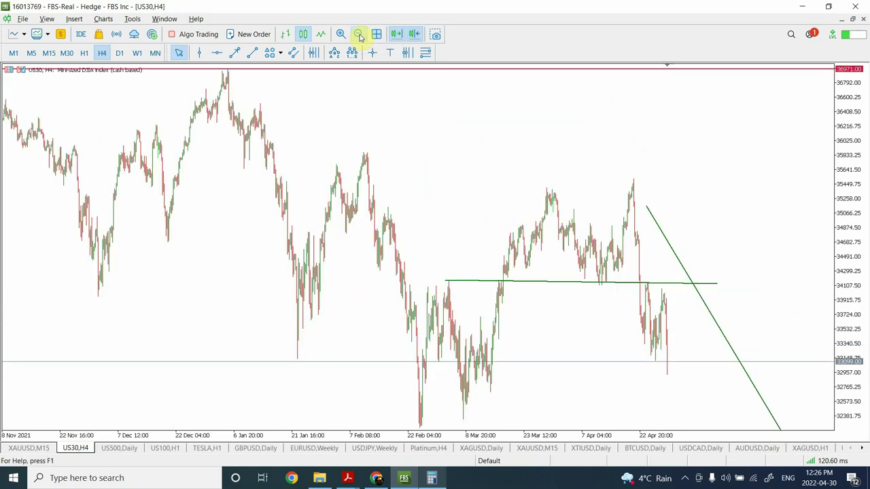
pyautogui.click(119, 54)
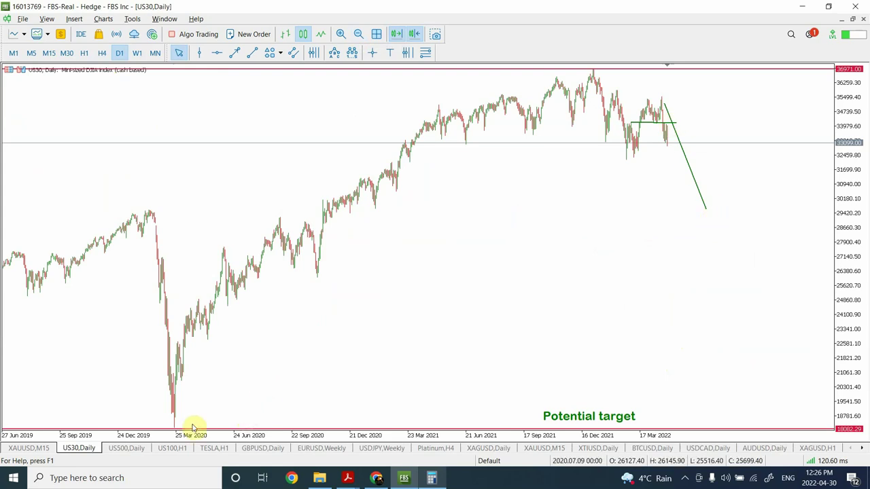
# Step: Examine the US500 chart's trendline break and recent highs and lows on the daily and H4 timeframes
pyautogui.click(120, 450)
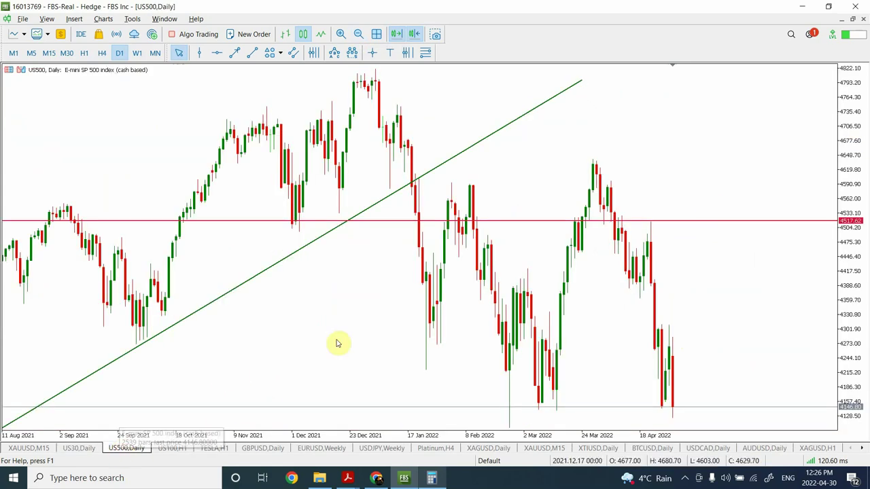
pyautogui.click(359, 34)
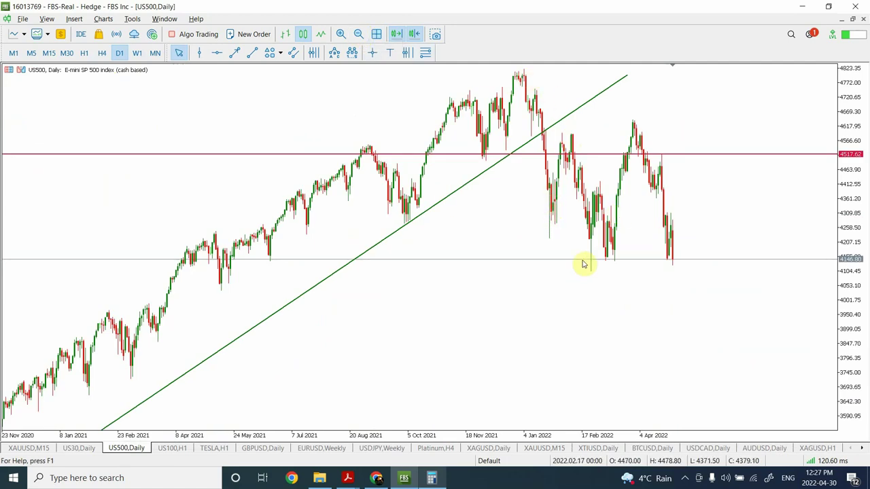
pyautogui.moveTo(634, 126)
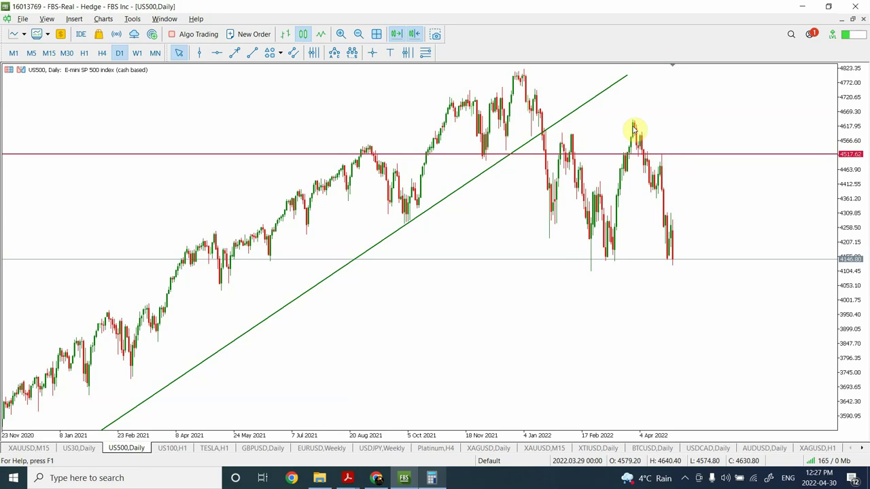
pyautogui.moveTo(640, 149)
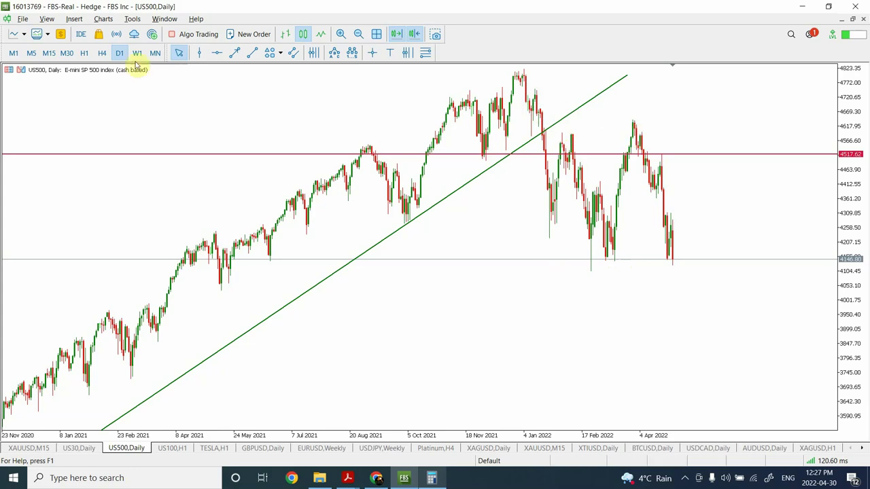
pyautogui.click(102, 54)
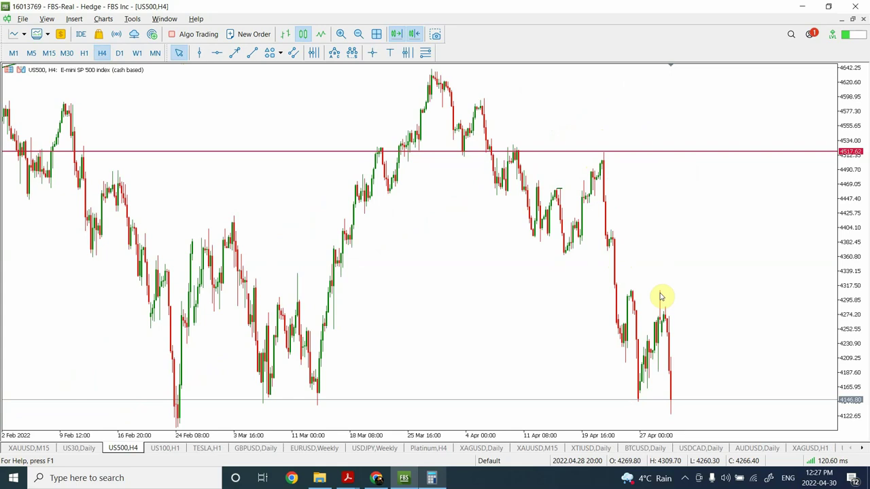
pyautogui.click(358, 35)
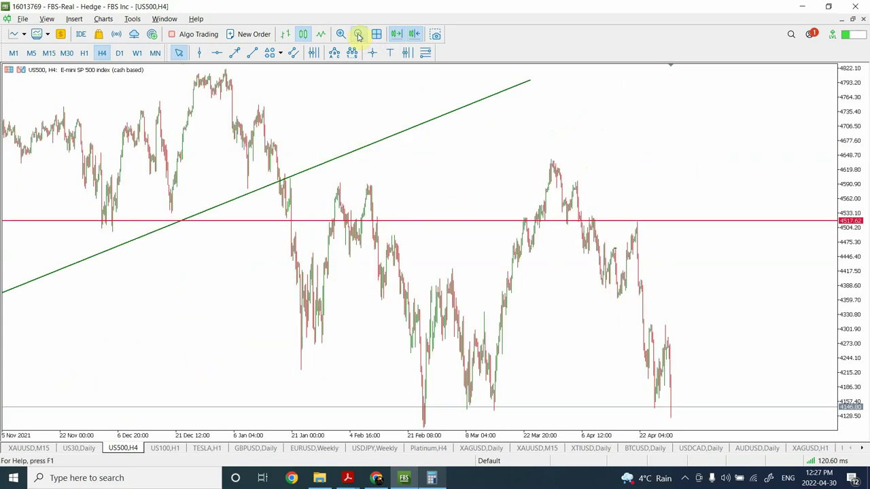
pyautogui.click(359, 35)
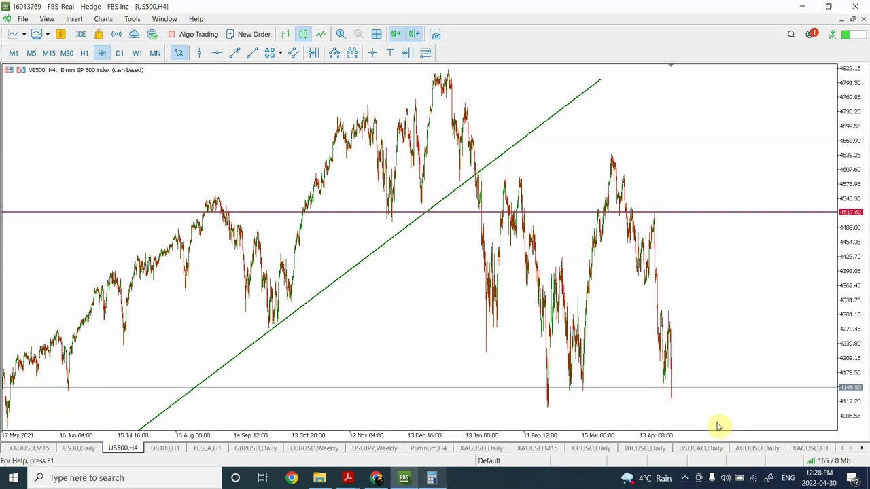
pyautogui.click(119, 55)
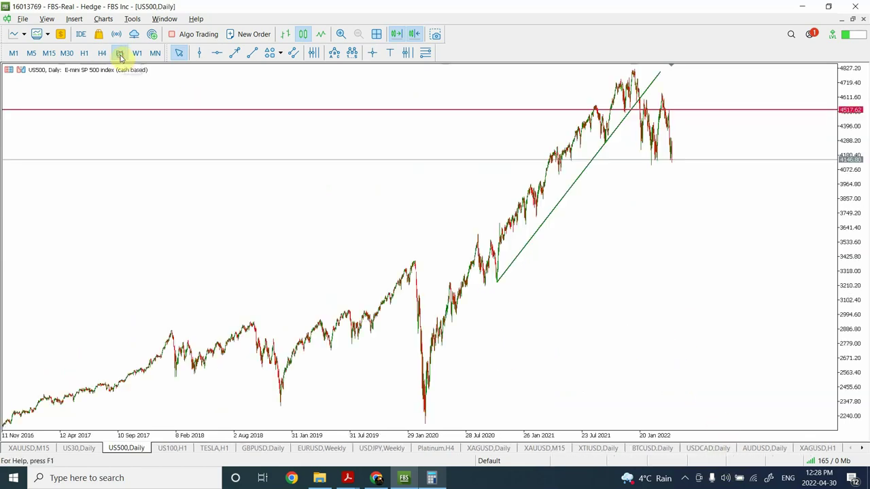
# Step: Add a horizontal line at 14295.90 along the late-April highs on the US100 H1 chart
pyautogui.click(170, 448)
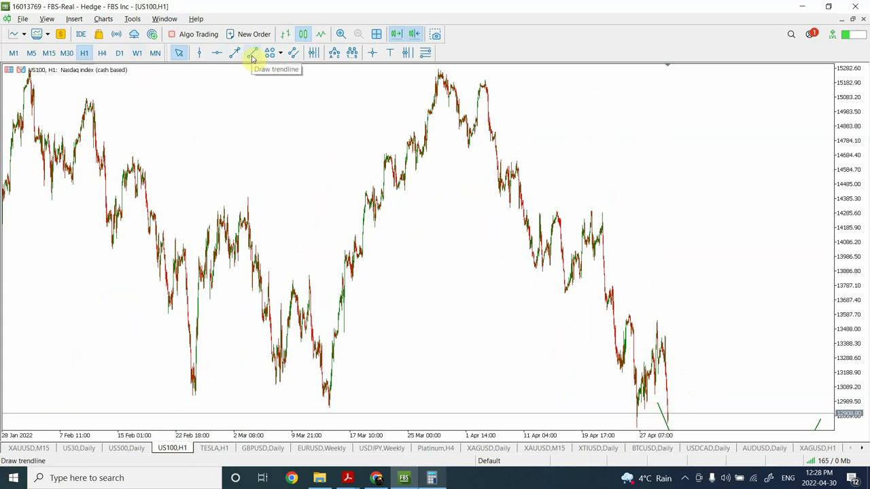
pyautogui.click(217, 52)
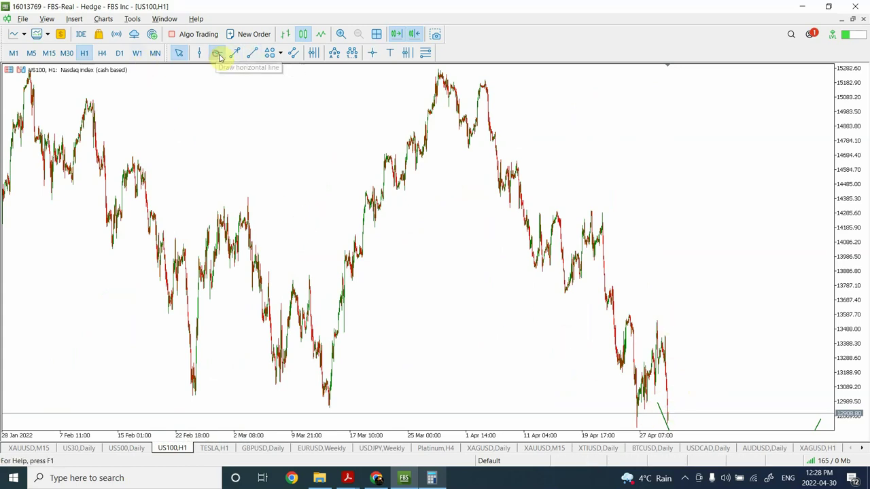
pyautogui.click(591, 213)
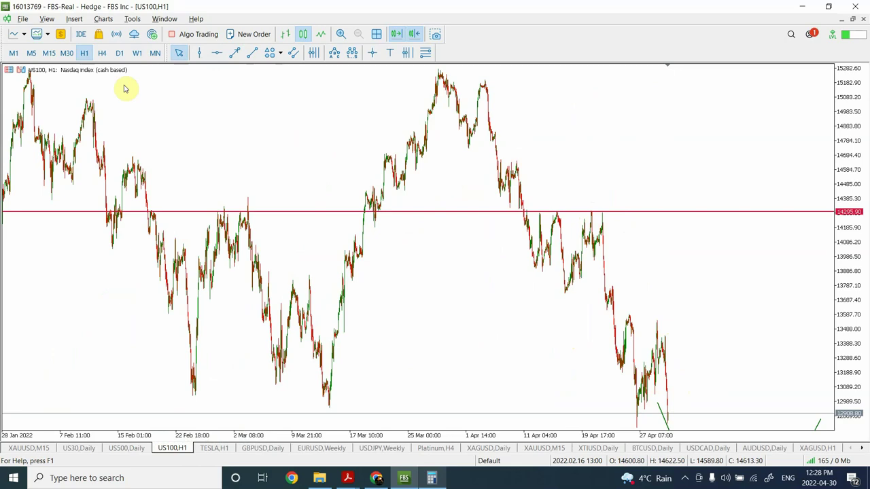
# Step: Show US100 on the daily timeframe and delete the old zigzag projection trendlines beyond the latest price
pyautogui.click(104, 55)
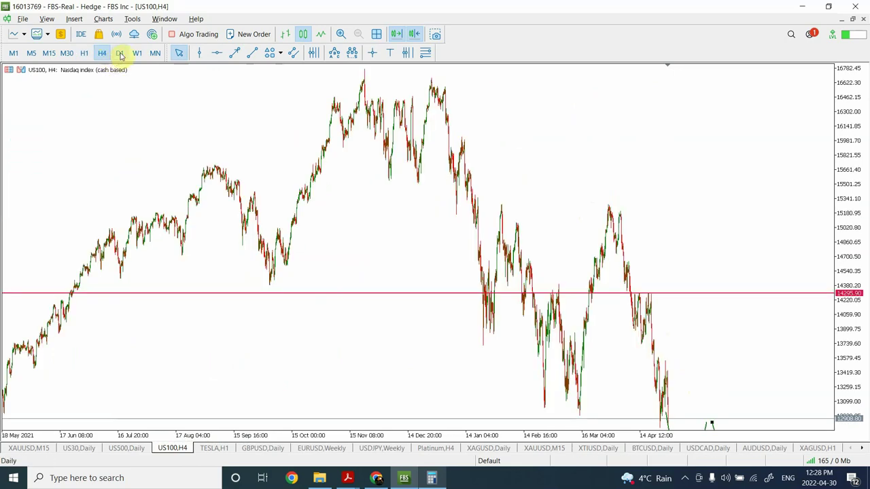
pyautogui.click(119, 54)
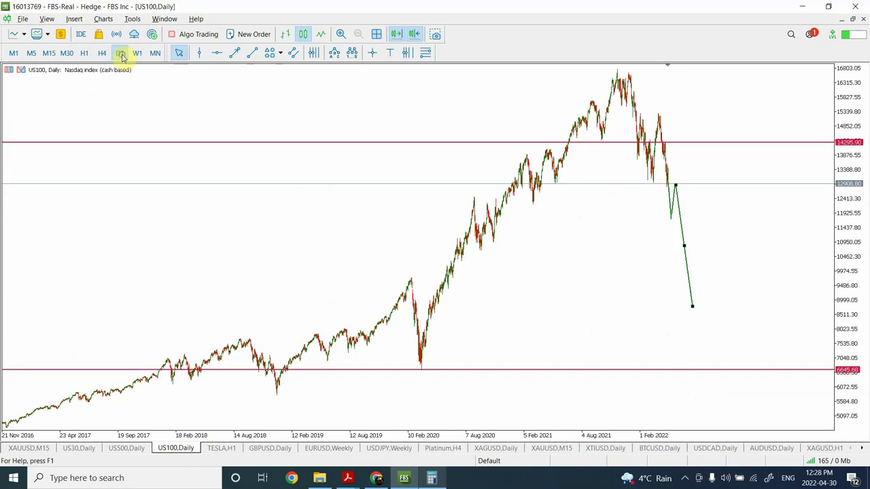
pyautogui.click(670, 208)
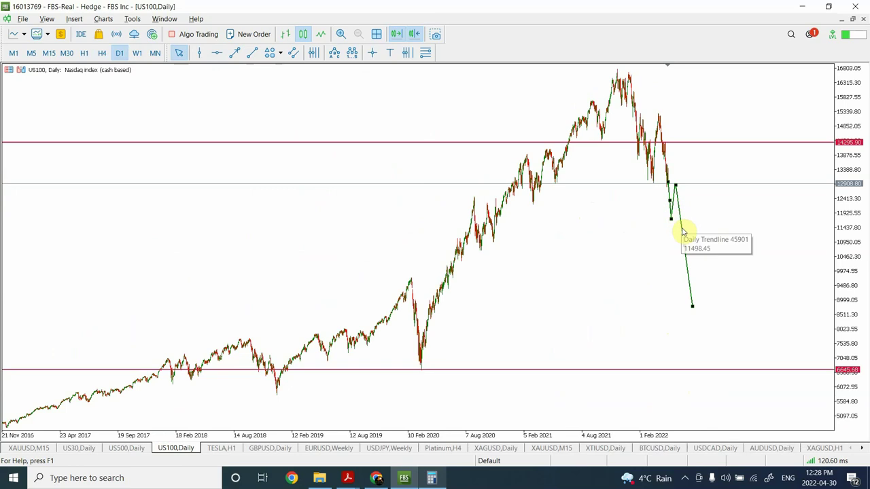
pyautogui.click(683, 233)
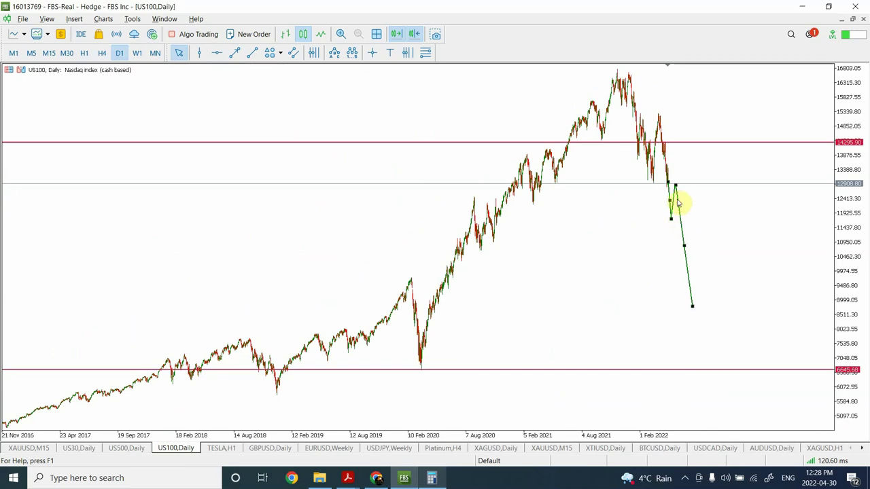
pyautogui.press('Delete')
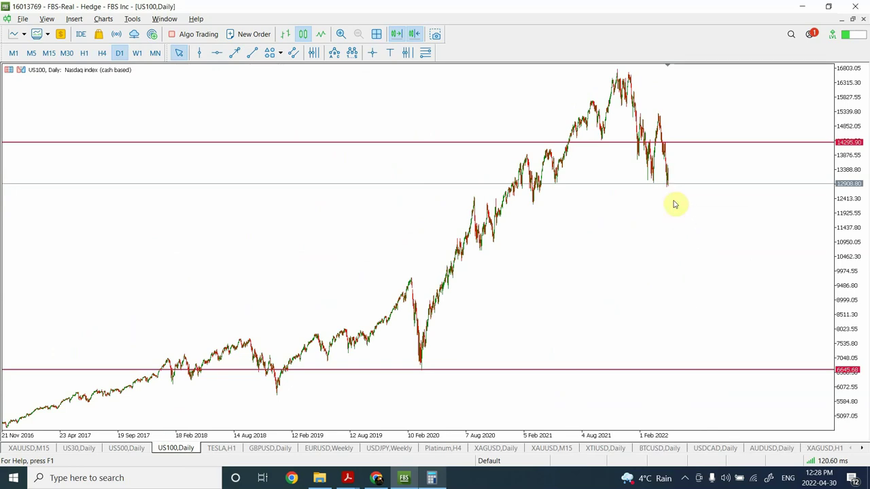
# Step: Draw a falling trendline on the US100 daily chart from the latest price near 12,900 down to about 10,200
pyautogui.click(252, 52)
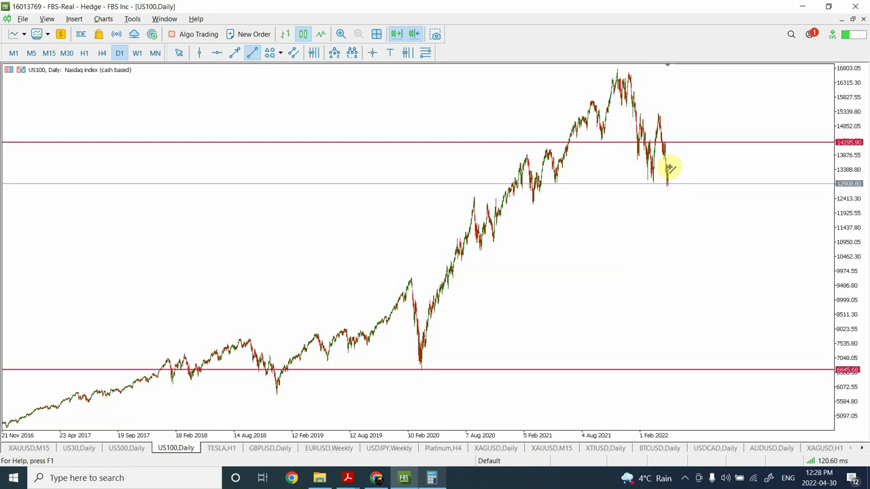
pyautogui.moveTo(671, 184); pyautogui.dragTo(688, 254)
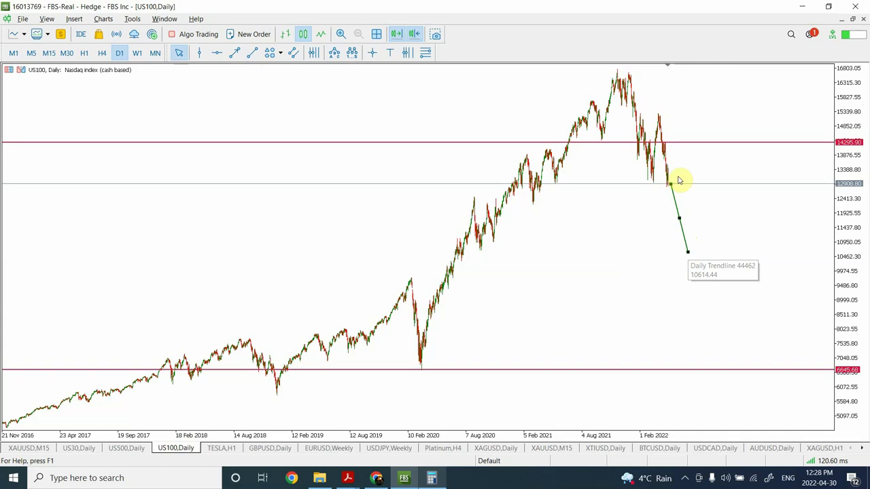
pyautogui.moveTo(688, 253); pyautogui.dragTo(689, 267)
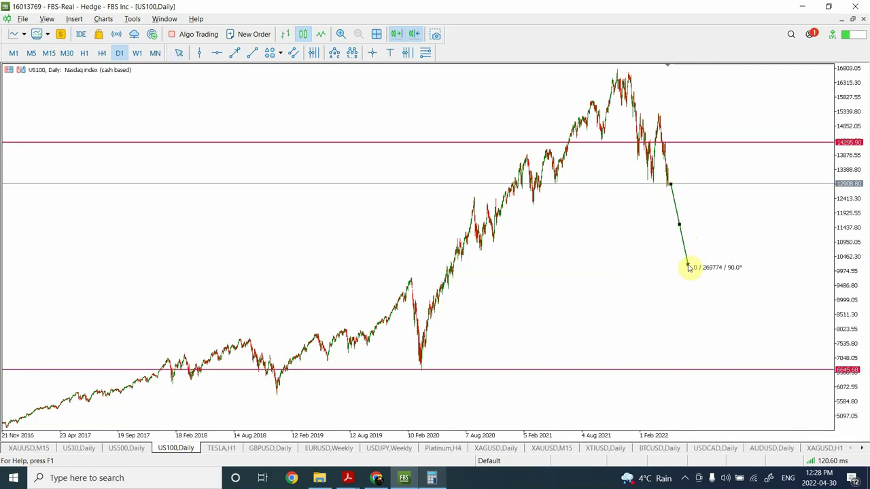
# Step: Raise the upper end of the falling US100 projection trendline to about 13,100, keeping its lower end near 10,200
pyautogui.moveTo(688, 265); pyautogui.dragTo(688, 266)
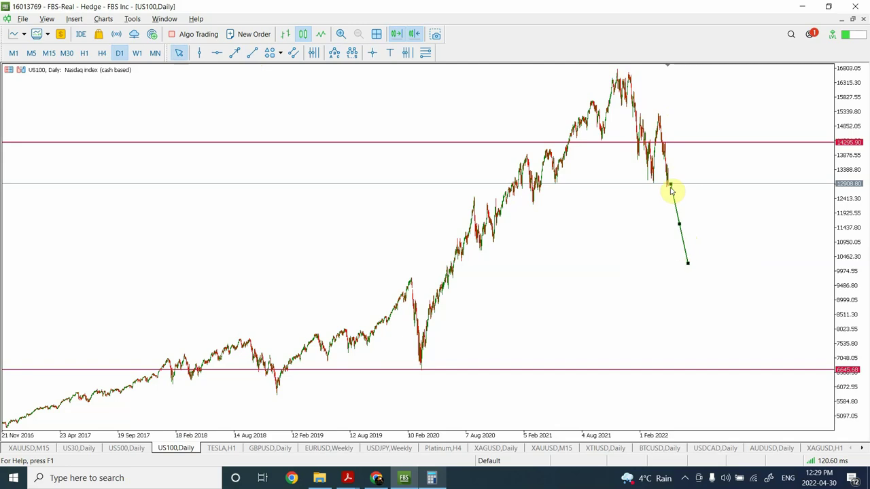
pyautogui.moveTo(671, 186); pyautogui.dragTo(672, 185)
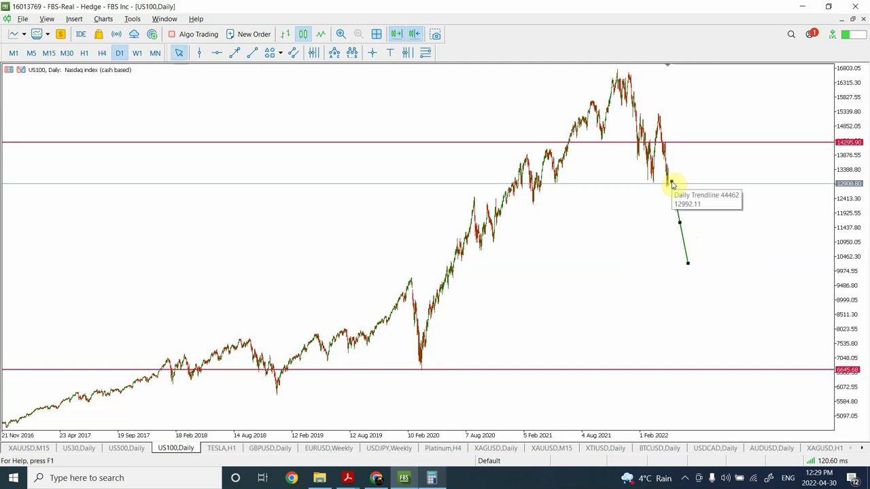
pyautogui.moveTo(672, 185); pyautogui.dragTo(671, 179)
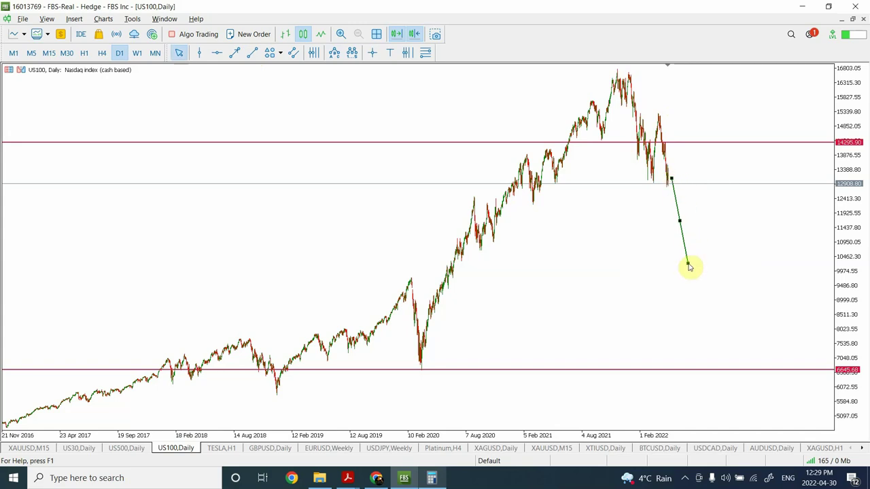
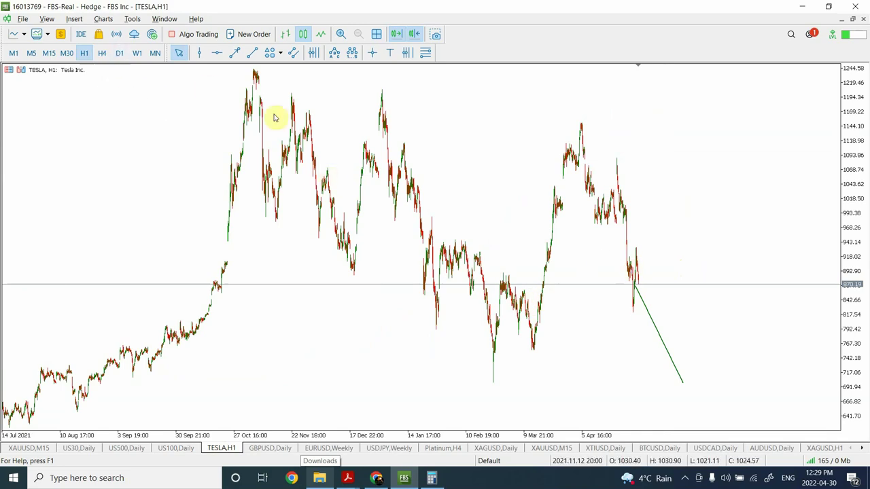
# Step: On the TESLA H1 chart, draw a falling trendline across the three major peaks and a short level trendline at the late-April high near 1,090
pyautogui.click(252, 52)
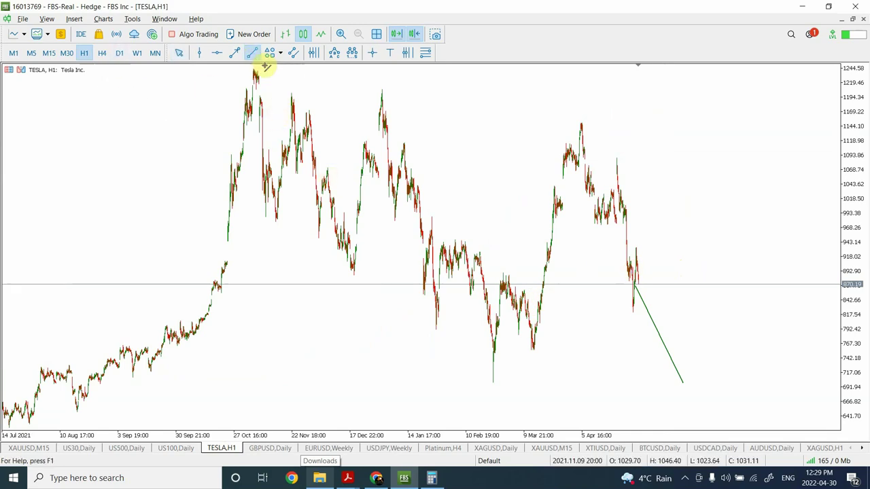
pyautogui.moveTo(254, 72)
pyautogui.mouseDown()
pyautogui.moveTo(546, 146)
pyautogui.moveTo(677, 155)
pyautogui.moveTo(705, 140)
pyautogui.mouseUp()
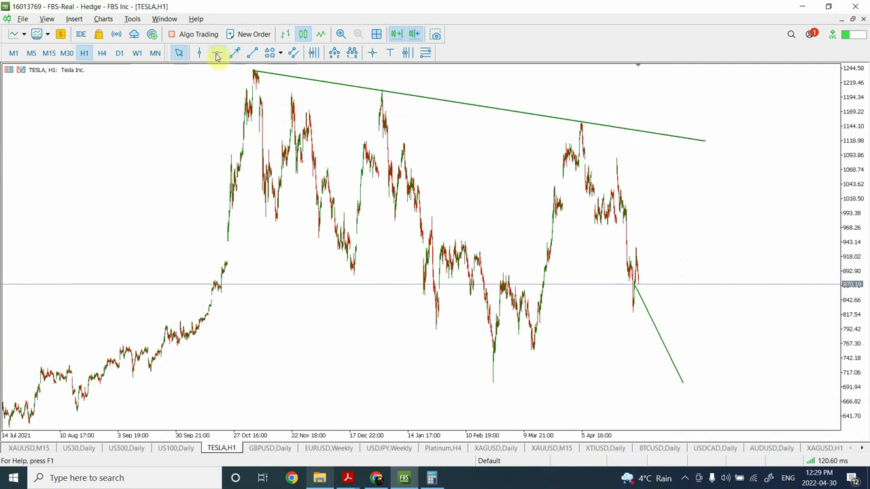
pyautogui.click(252, 53)
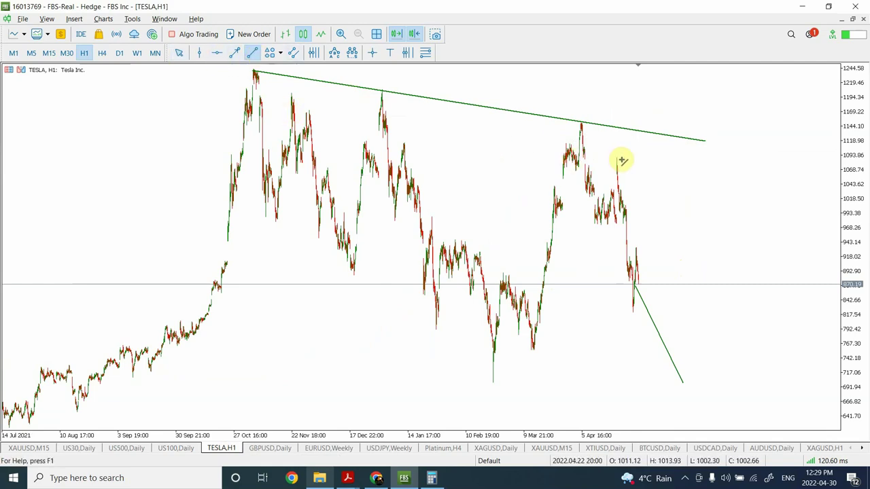
pyautogui.moveTo(618, 159); pyautogui.dragTo(674, 160)
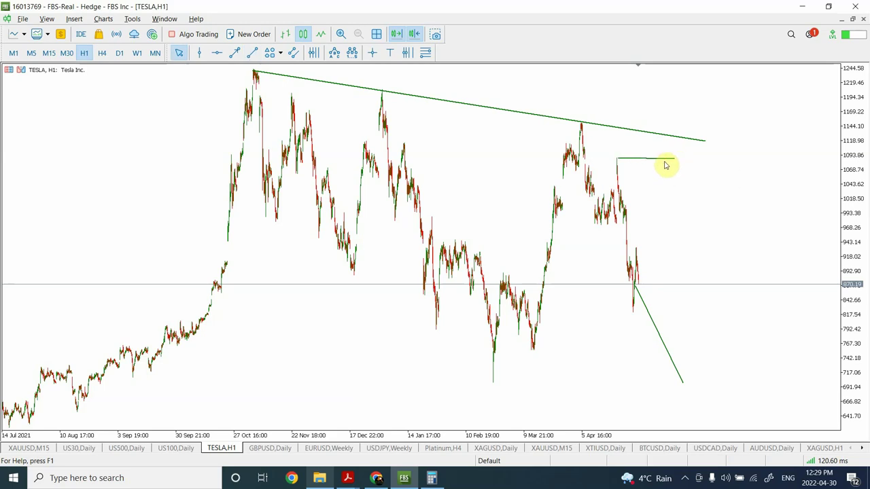
# Step: Show TESLA on H4 and reshape the projection trendline beside the latest price to fall from about 890 to about 250
pyautogui.click(102, 54)
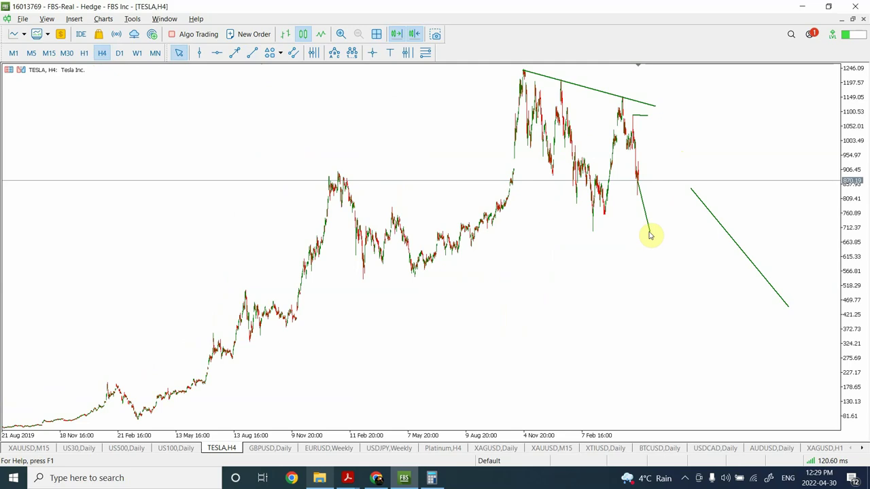
pyautogui.moveTo(650, 233); pyautogui.dragTo(691, 366)
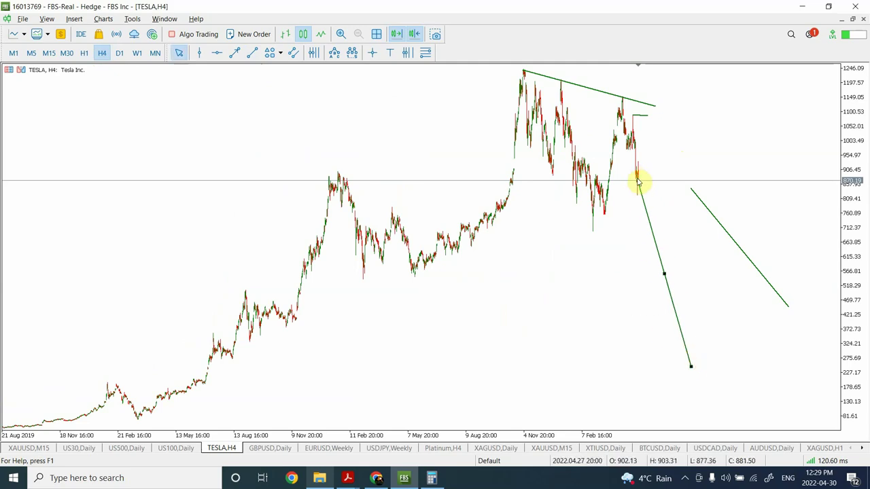
pyautogui.moveTo(640, 180); pyautogui.dragTo(648, 176)
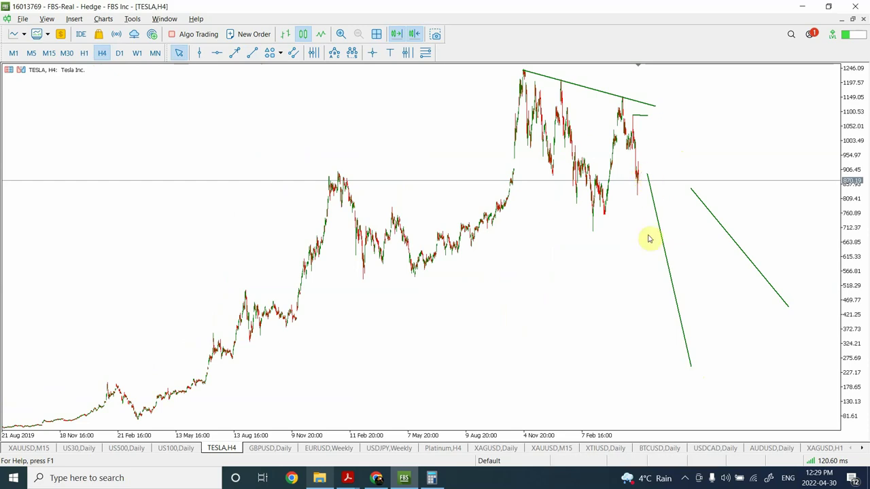
pyautogui.click(217, 54)
pyautogui.click(338, 171)
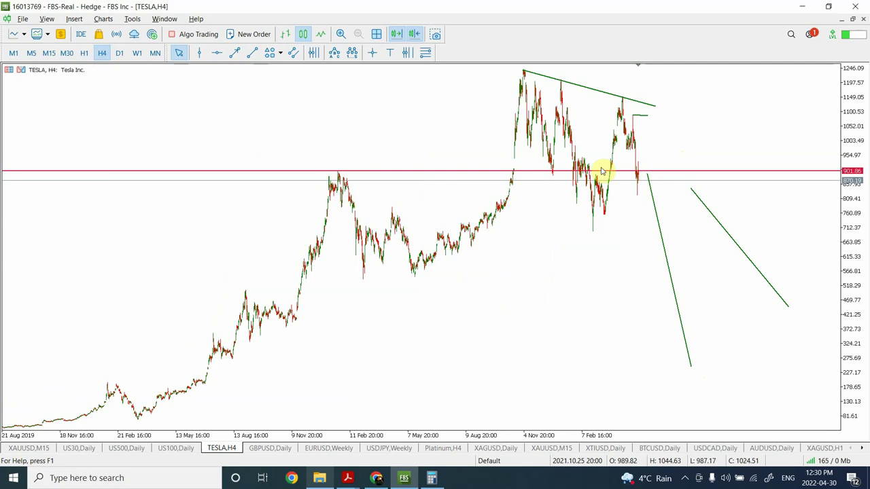
pyautogui.doubleClick(624, 172)
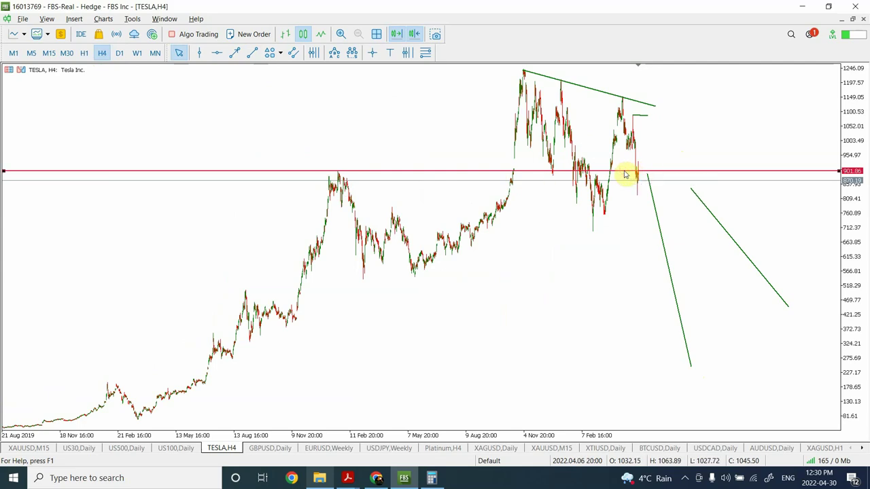
pyautogui.press('Delete')
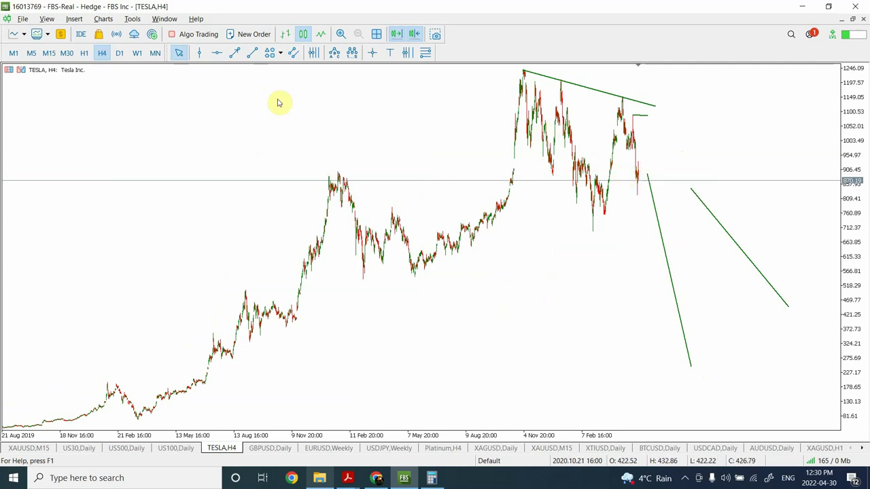
# Step: Add a horizontal line at 945.69 on the TESLA H4 chart, and extend the falling peak trendline past the latest price on the daily chart
pyautogui.click(218, 54)
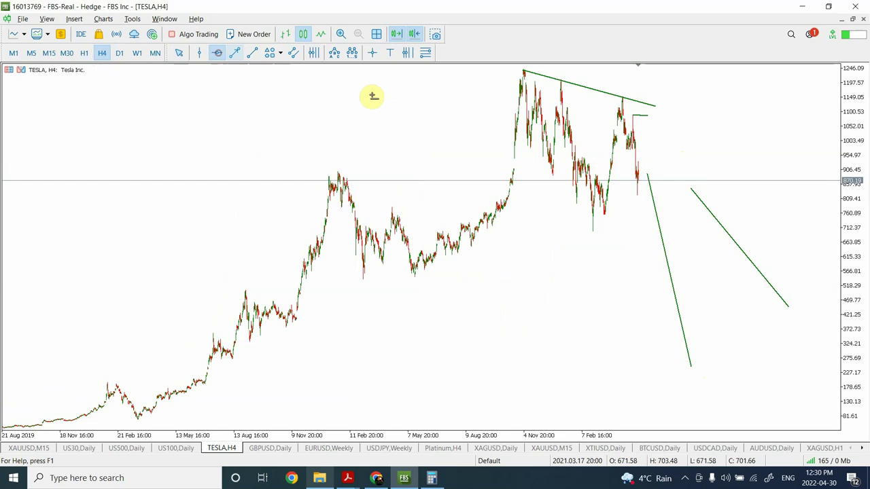
pyautogui.click(584, 158)
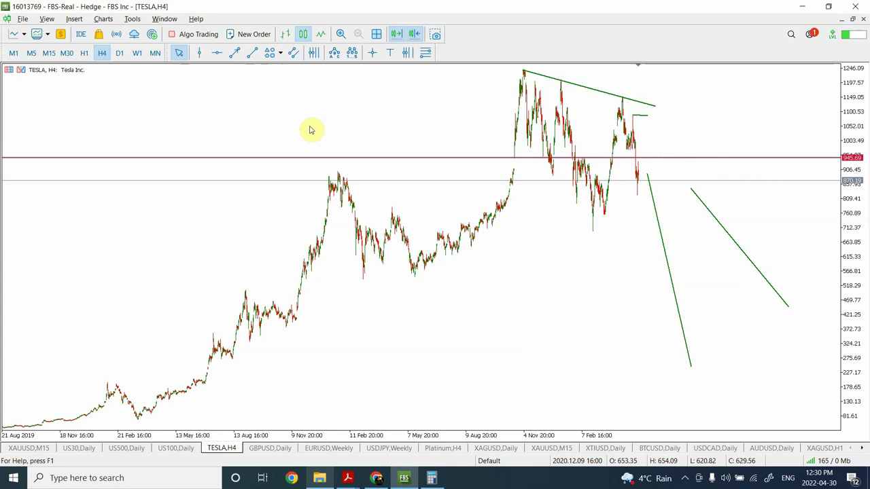
pyautogui.click(120, 54)
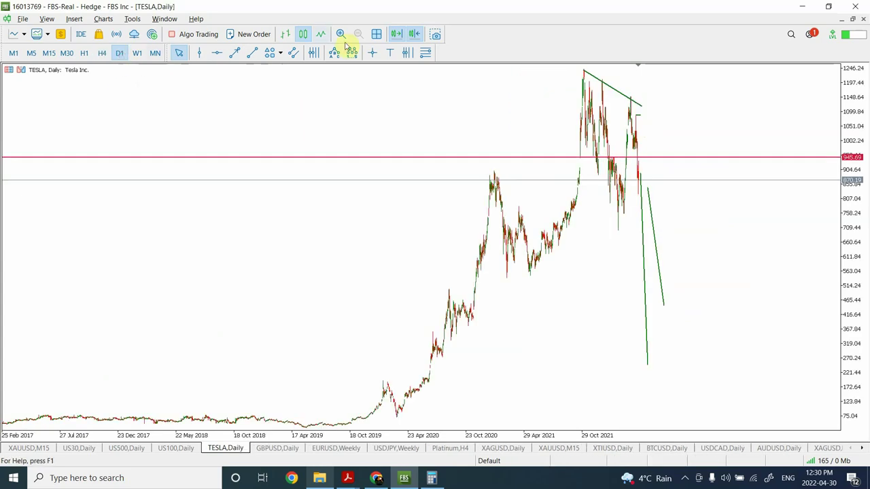
pyautogui.click(340, 35)
pyautogui.click(340, 34)
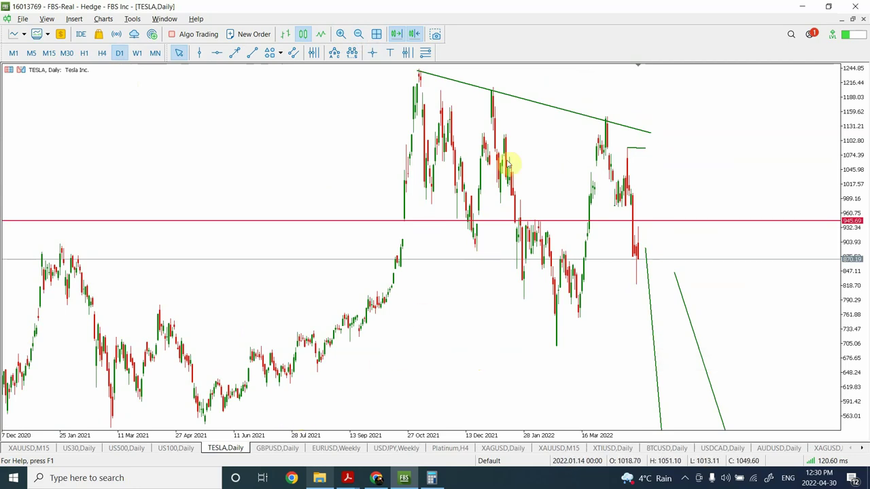
pyautogui.doubleClick(537, 101)
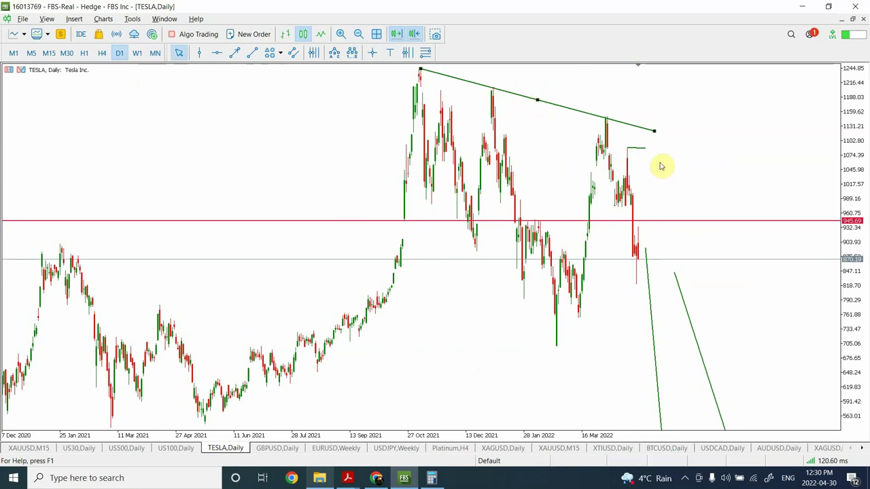
pyautogui.moveTo(655, 131); pyautogui.dragTo(682, 139)
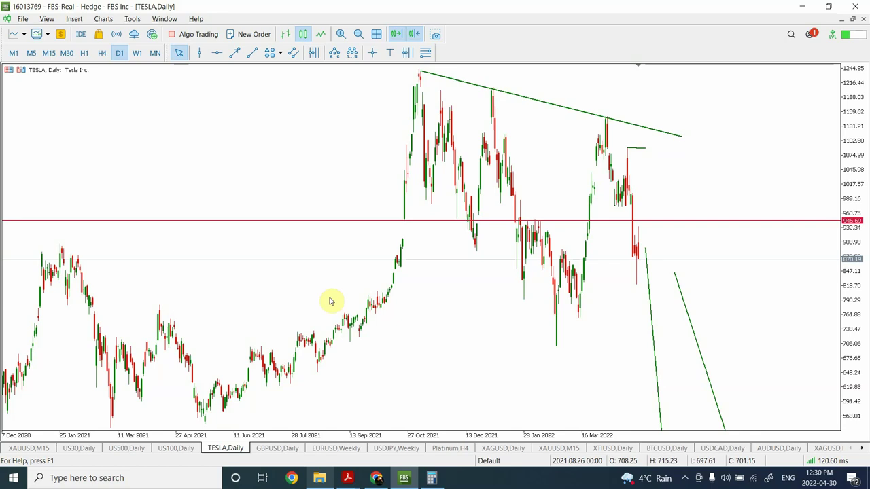
# Step: Show the GBPUSD daily chart over several years and delete the two green trendlines crossing near the latest price
pyautogui.click(275, 449)
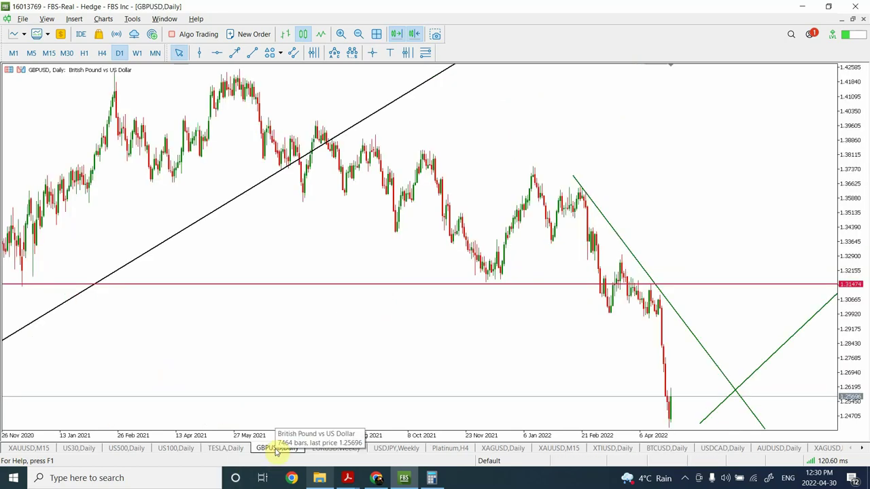
pyautogui.click(357, 34)
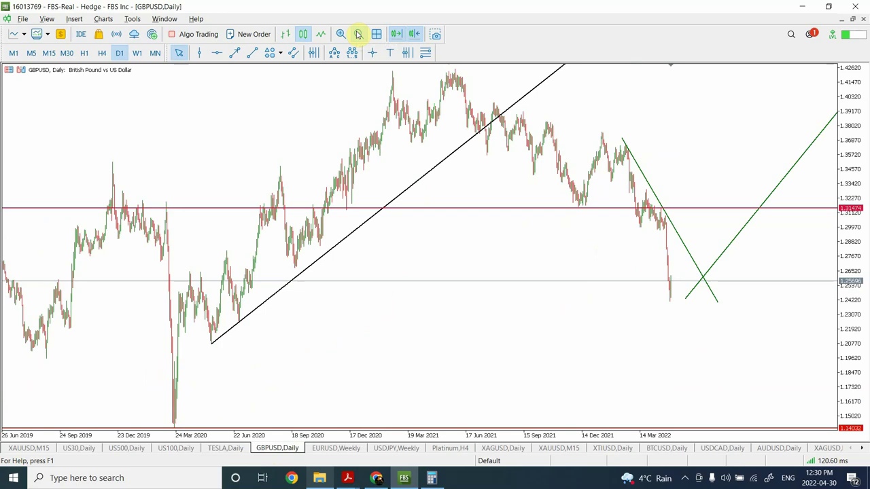
pyautogui.click(357, 34)
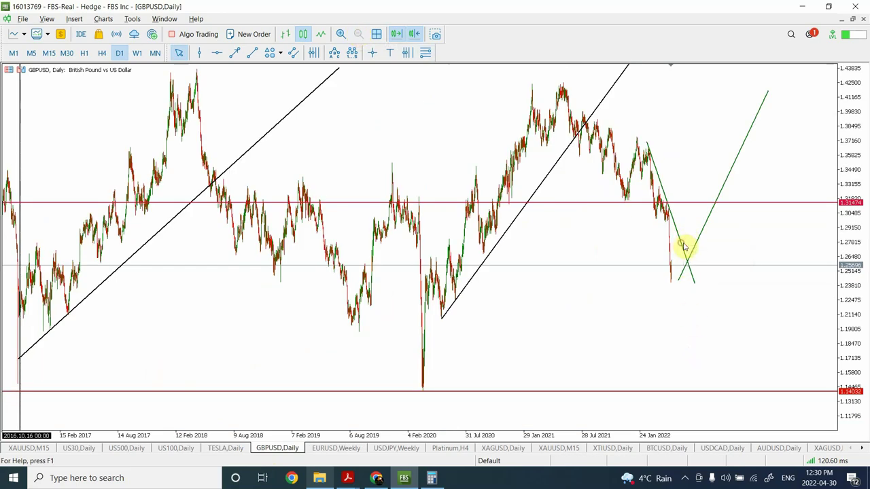
pyautogui.press('Delete')
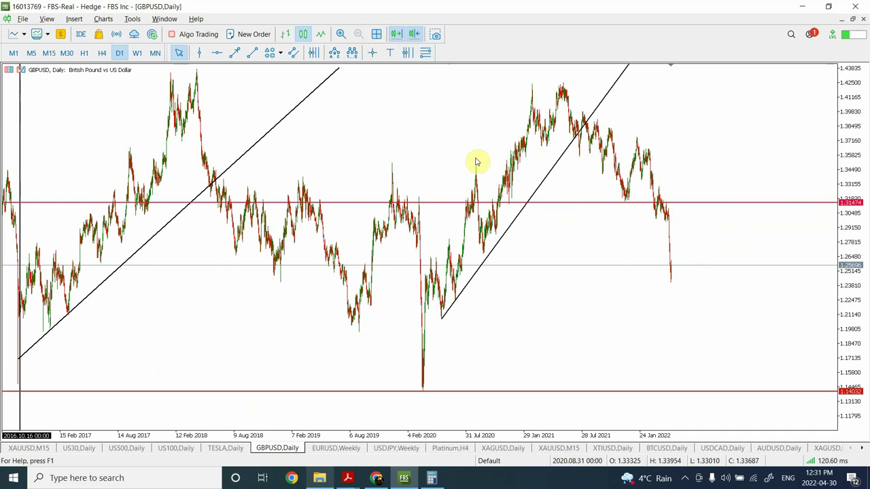
pyautogui.click(252, 54)
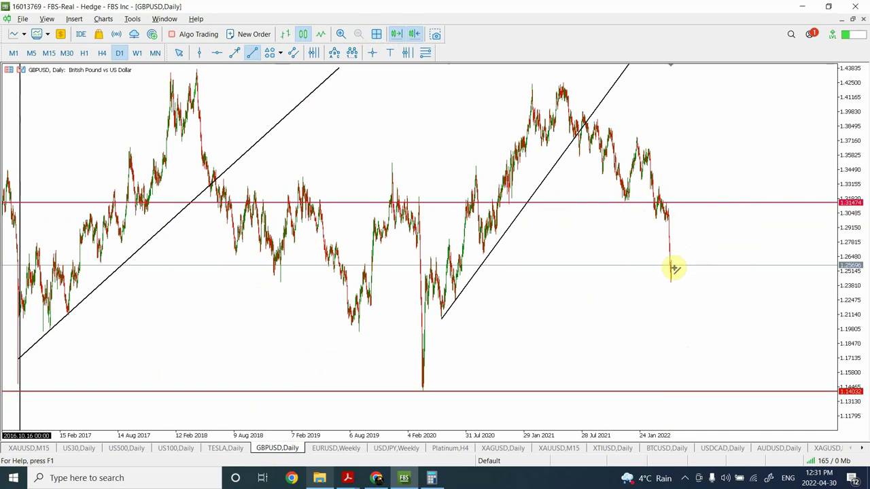
pyautogui.moveTo(673, 266); pyautogui.dragTo(675, 191)
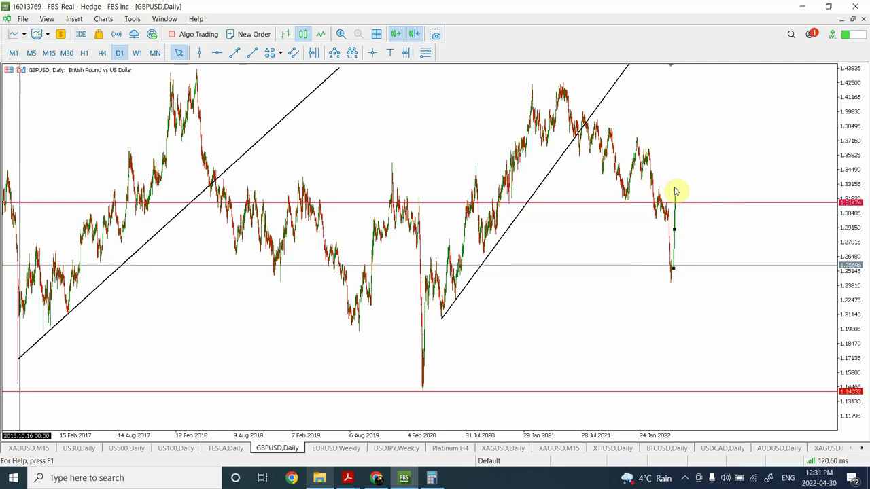
pyautogui.click(673, 269)
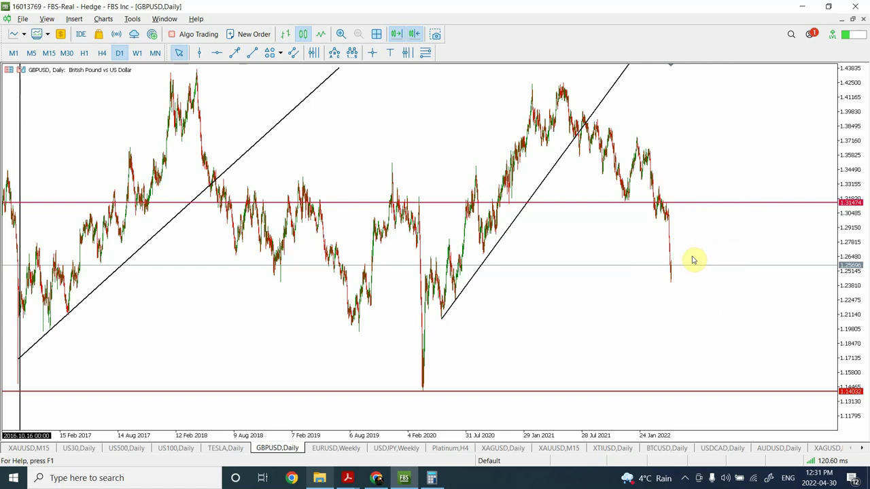
# Step: Draw a nearly vertical rising trendline beside the latest GBPUSD daily candle, from about 1.245 to about 1.27
pyautogui.click(341, 34)
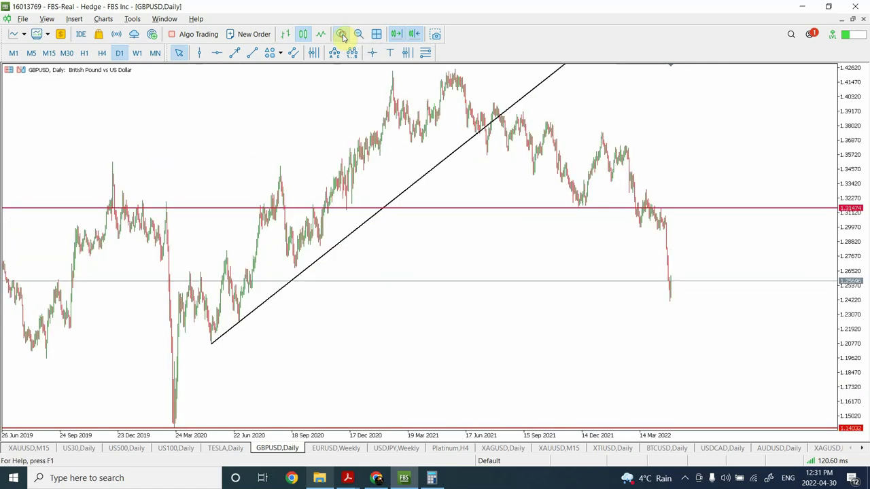
pyautogui.click(341, 34)
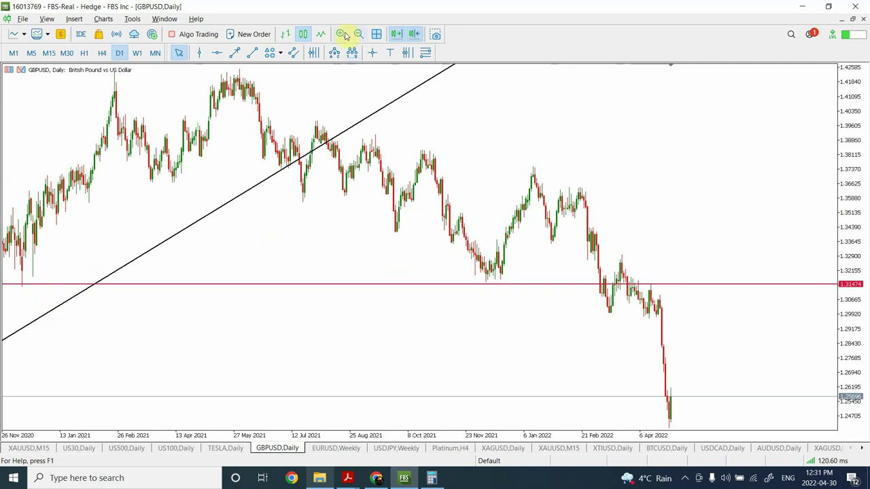
pyautogui.click(253, 53)
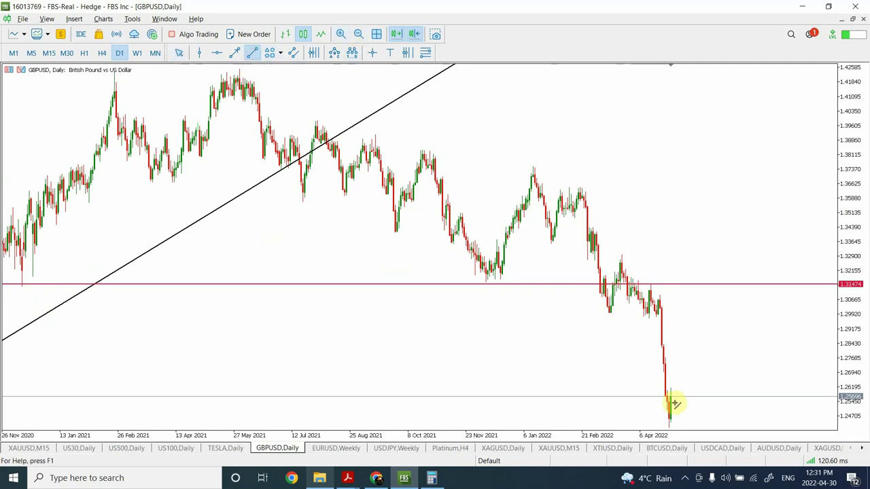
pyautogui.moveTo(674, 419)
pyautogui.mouseDown()
pyautogui.moveTo(681, 398)
pyautogui.moveTo(671, 260)
pyautogui.mouseUp()
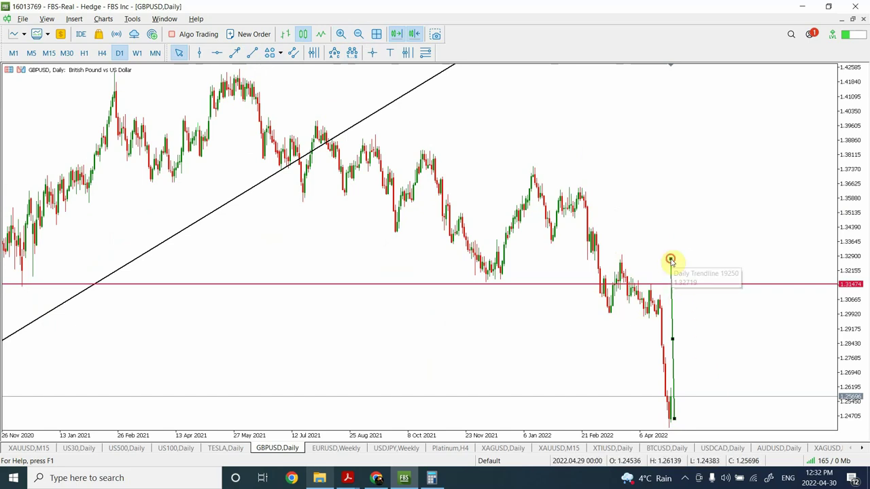
pyautogui.moveTo(671, 261); pyautogui.dragTo(675, 373)
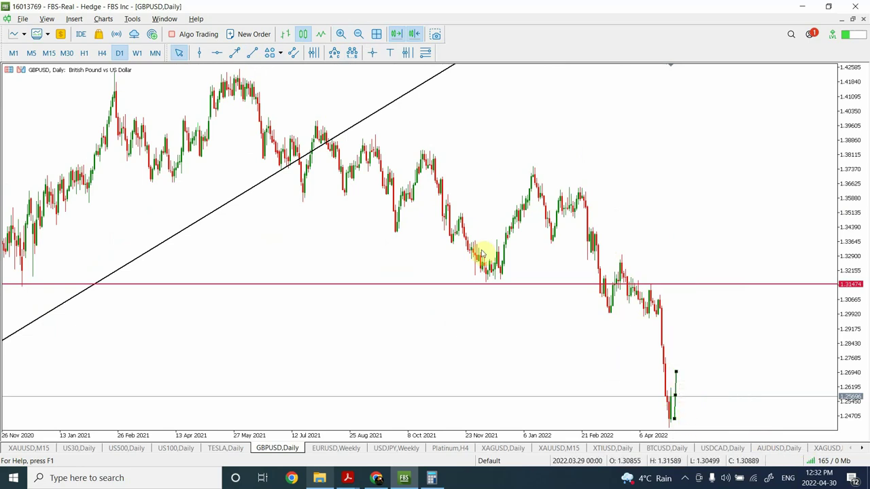
# Step: Draw a falling projection trendline beyond the latest GBPUSD daily price, from about 1.27 down to about 1.19
pyautogui.click(362, 38)
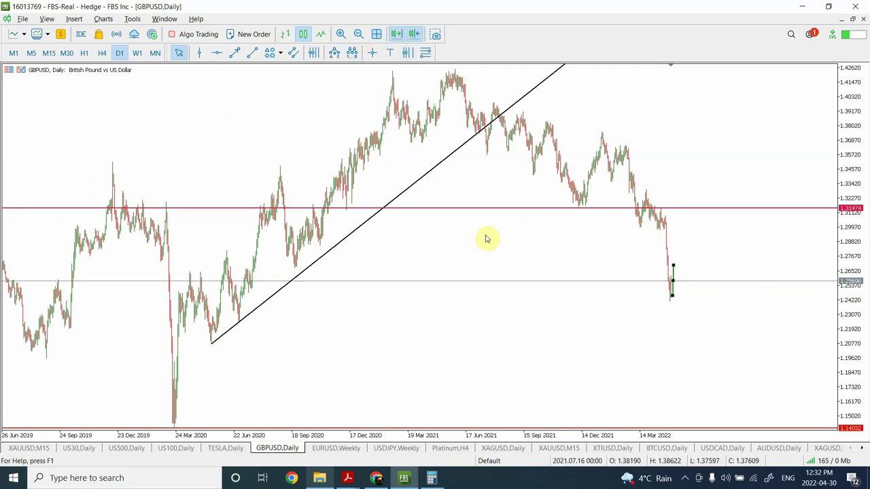
pyautogui.click(255, 54)
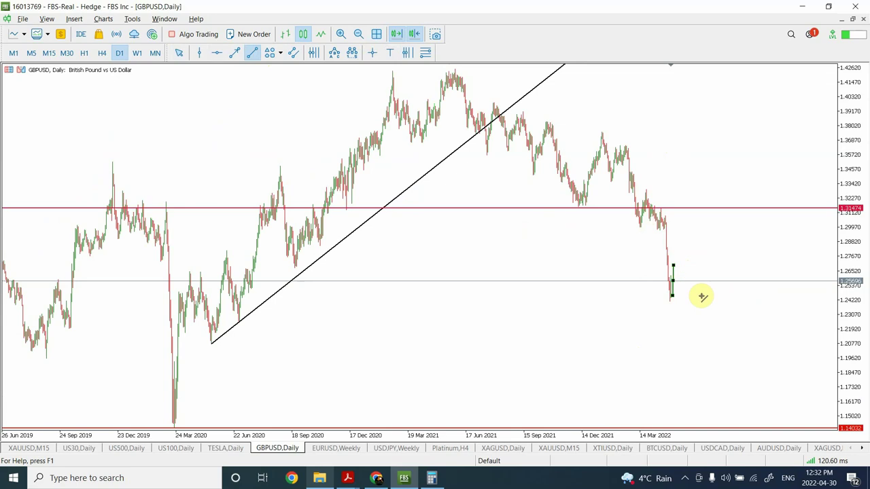
pyautogui.moveTo(702, 265); pyautogui.dragTo(728, 364)
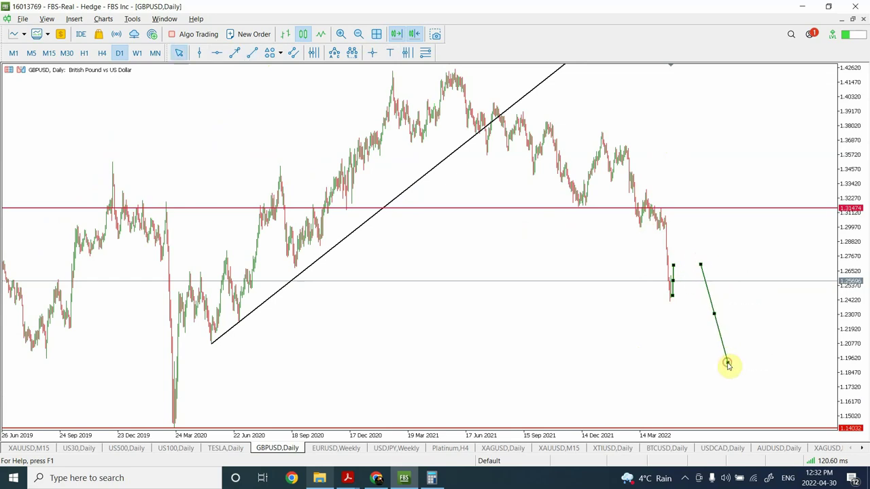
# Step: Move the nearly vertical GBPUSD trendline slightly away from the latest daily candle and lower, spanning about 1.242 to about 1.265
pyautogui.click(714, 314)
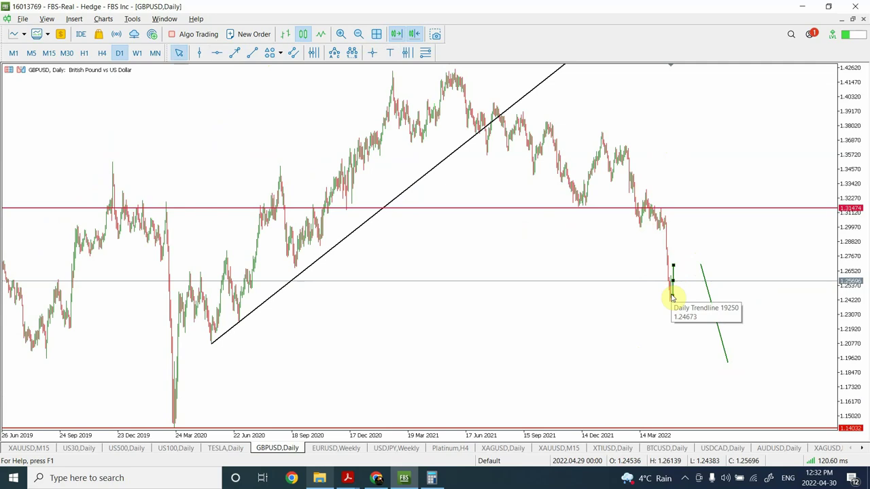
pyautogui.moveTo(673, 283); pyautogui.dragTo(683, 290)
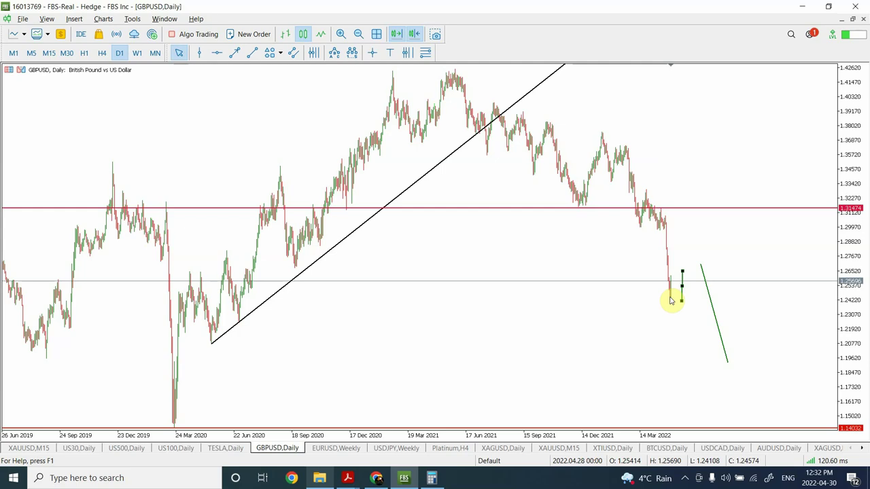
pyautogui.moveTo(671, 300)
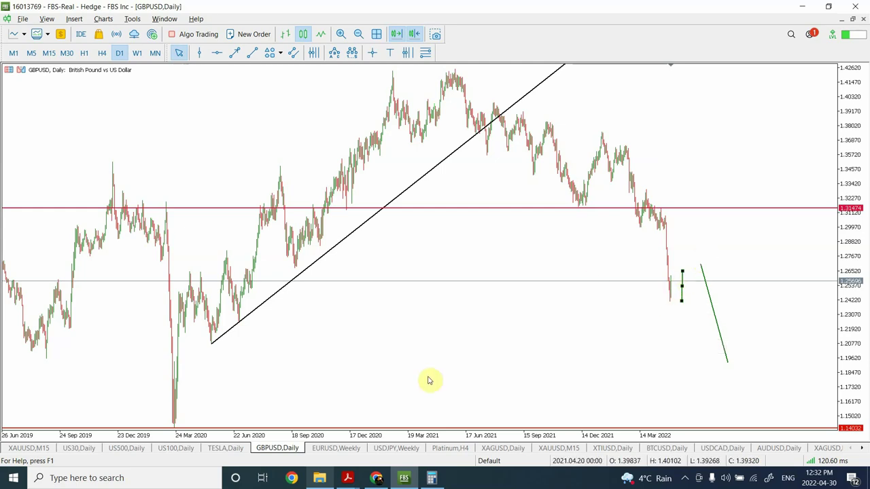
# Step: Show the EURUSD chart on the daily timeframe and delete the green rising trendline that starts beside the latest candle
pyautogui.click(325, 451)
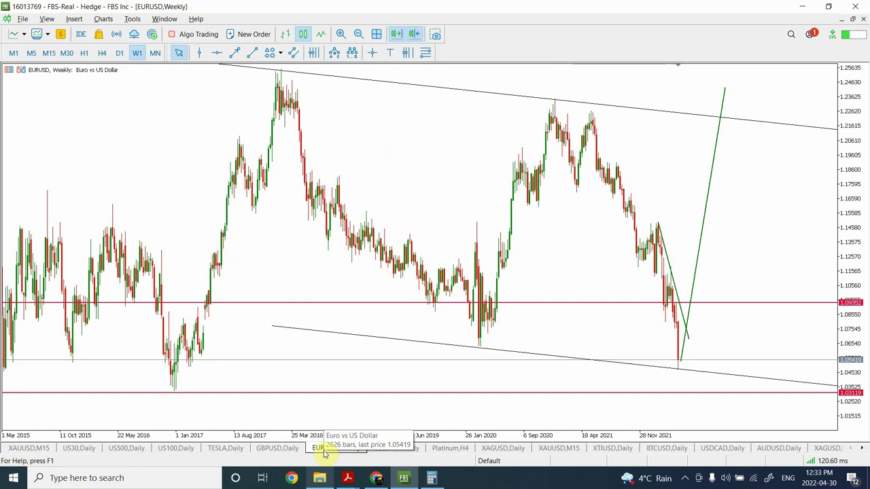
pyautogui.click(119, 53)
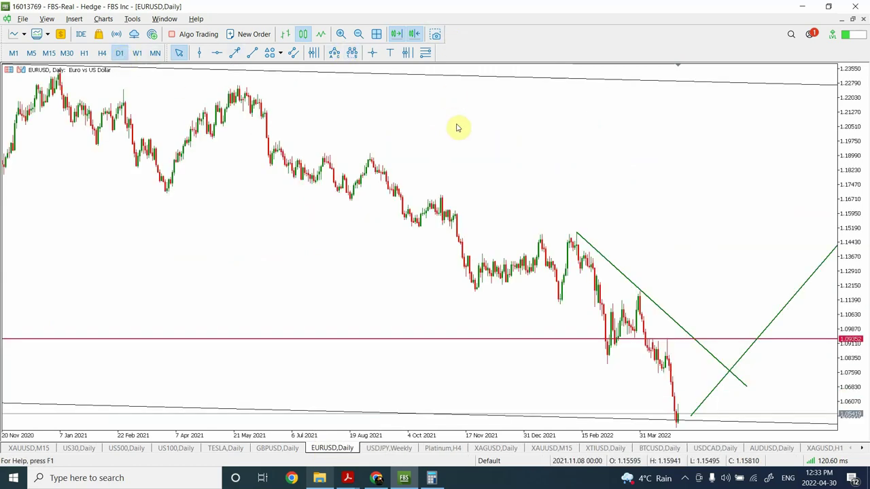
pyautogui.click(335, 34)
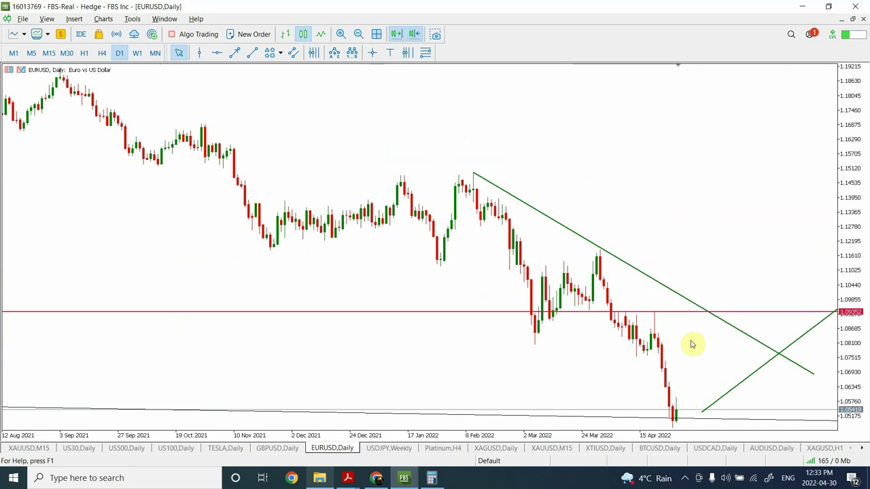
pyautogui.click(358, 34)
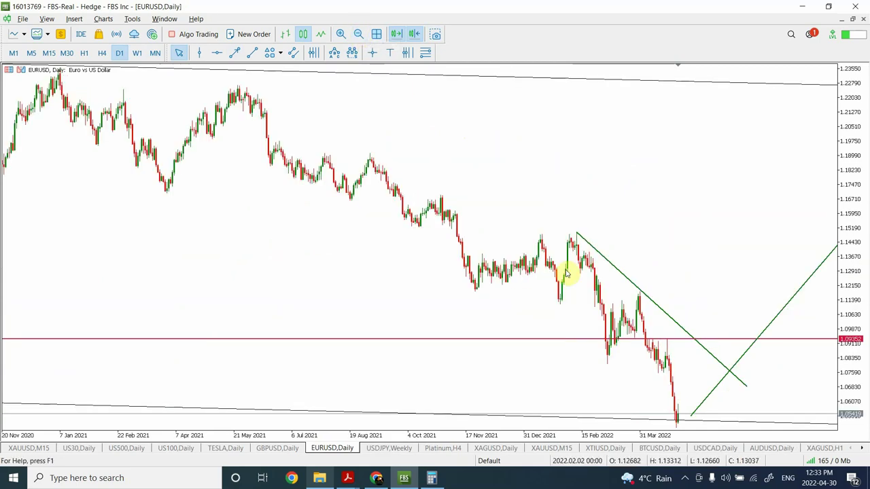
pyautogui.doubleClick(711, 396)
pyautogui.press('Delete')
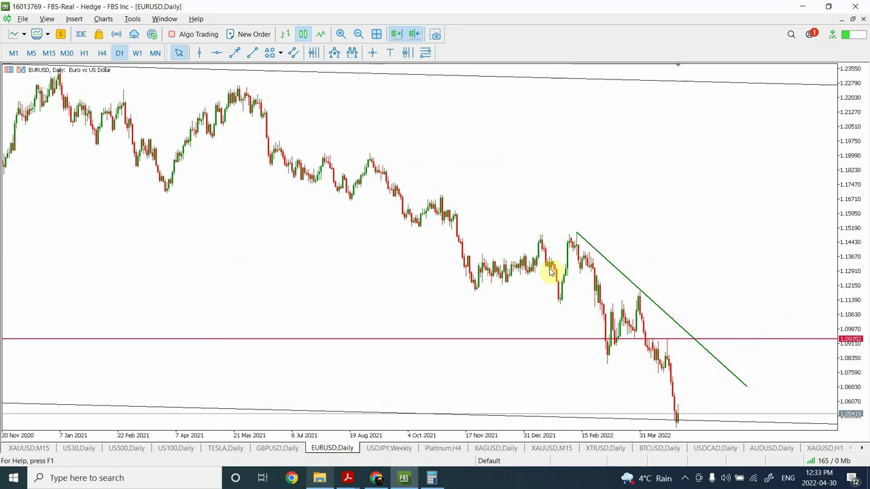
# Step: Try a short rising projection trendline beside the latest EURUSD daily candle, from about 1.054 to about 1.063
pyautogui.click(252, 54)
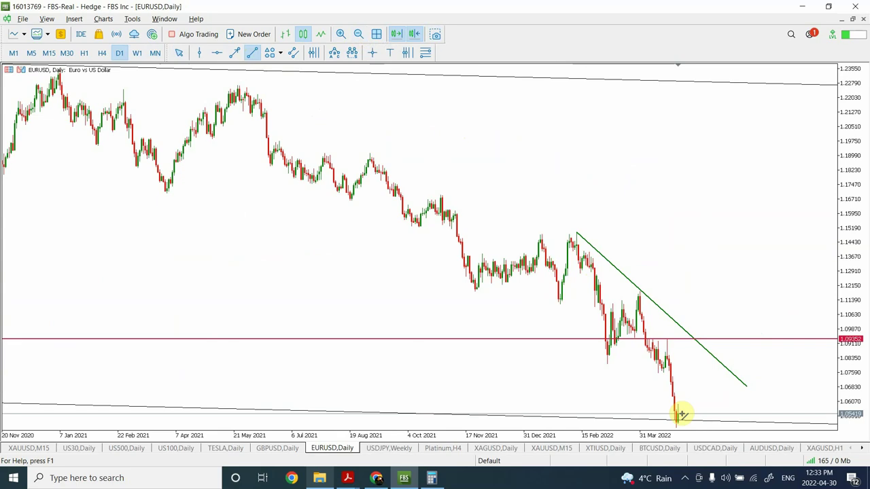
pyautogui.moveTo(682, 414); pyautogui.dragTo(683, 370)
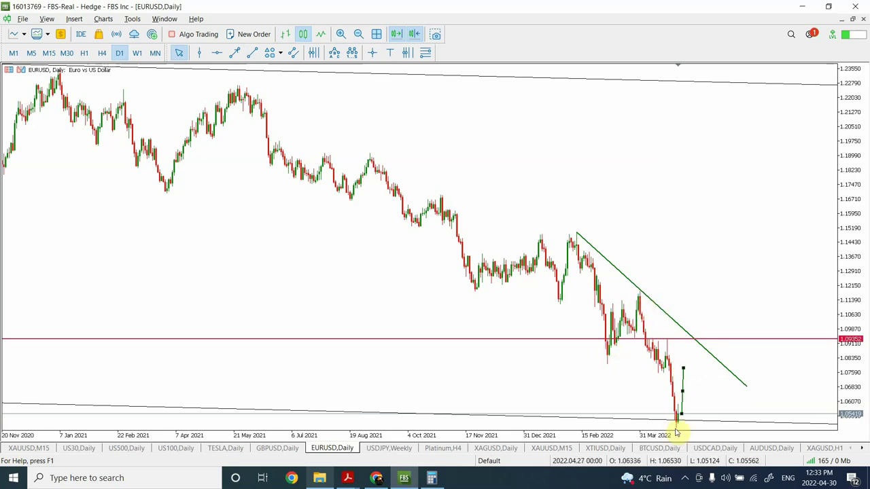
pyautogui.moveTo(683, 369); pyautogui.dragTo(690, 397)
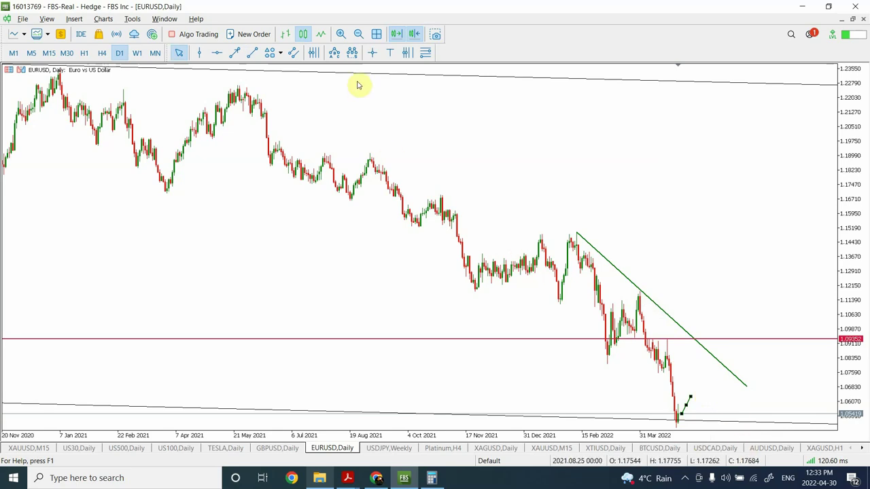
pyautogui.click(358, 34)
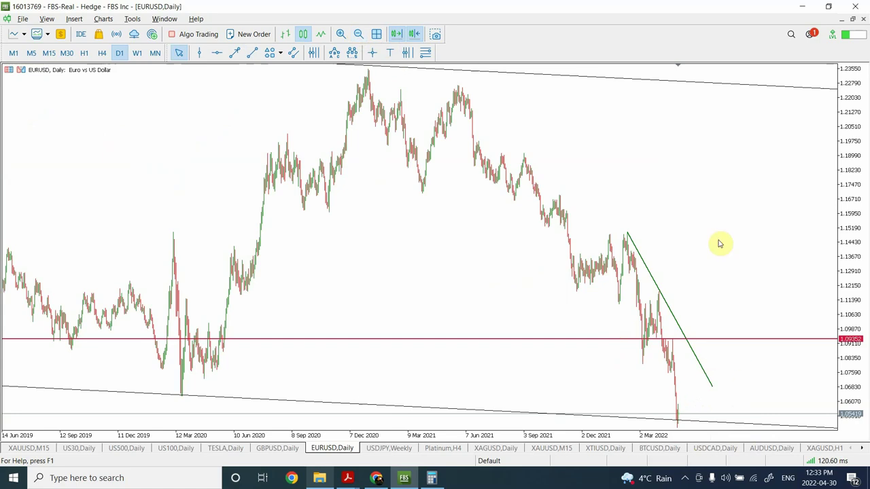
# Step: Compare the USDJPY H4 and weekly charts and delete the horizontal line at 126.925
pyautogui.click(390, 449)
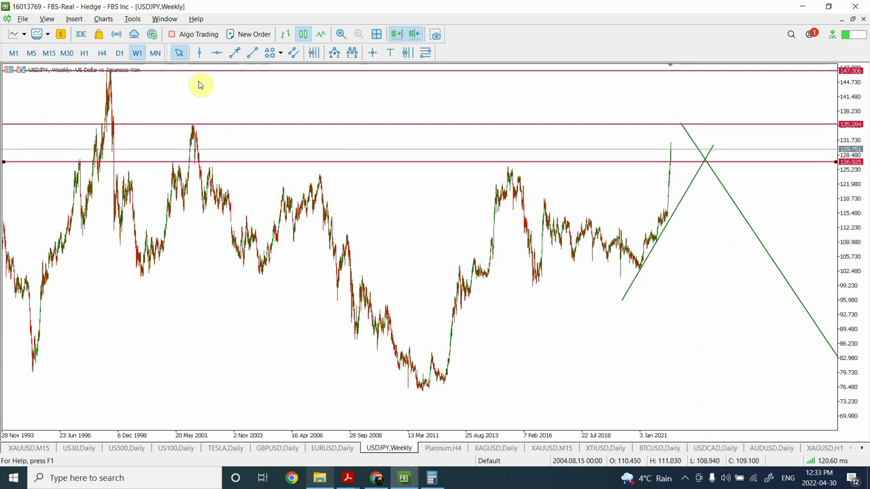
pyautogui.click(102, 55)
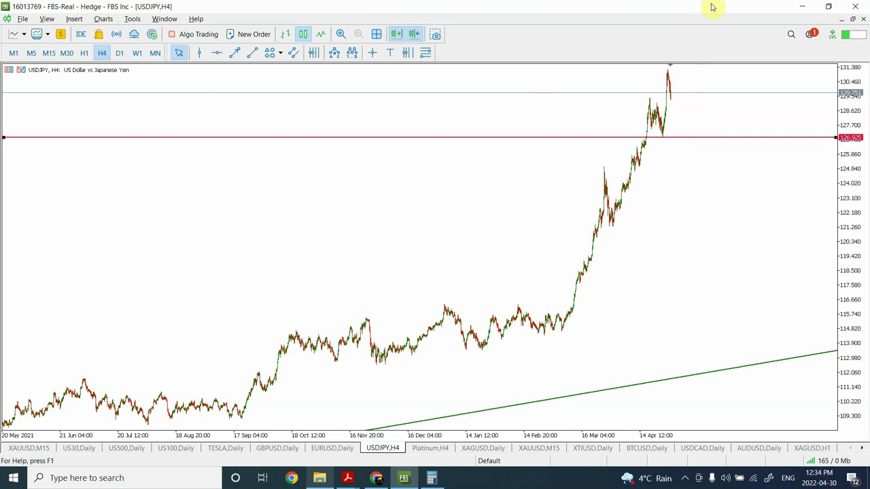
pyautogui.click(136, 54)
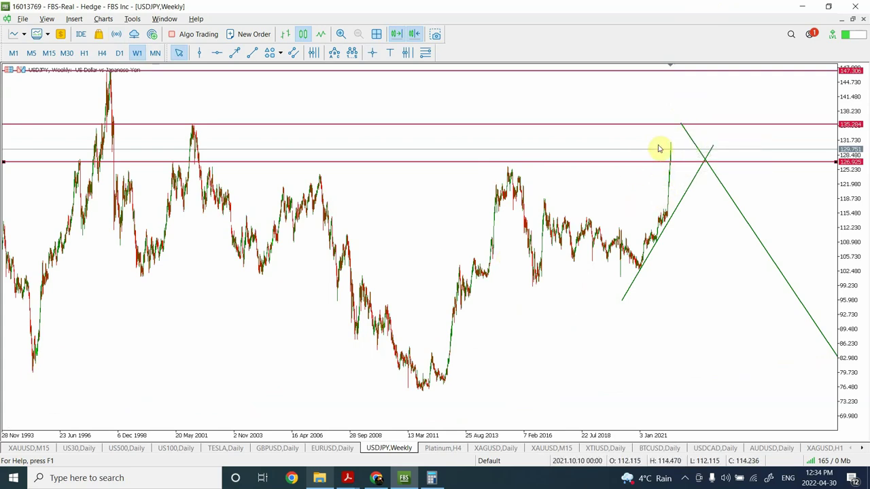
pyautogui.press('Delete')
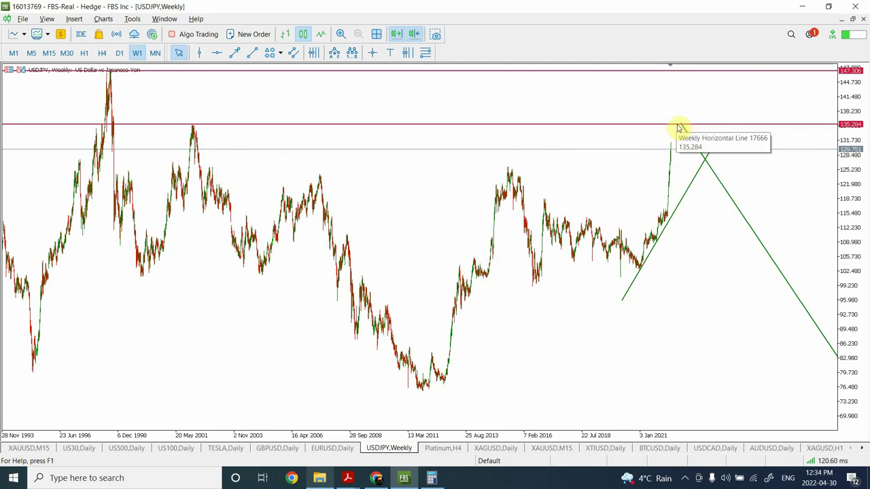
pyautogui.hotkey('ctrl', 'z')
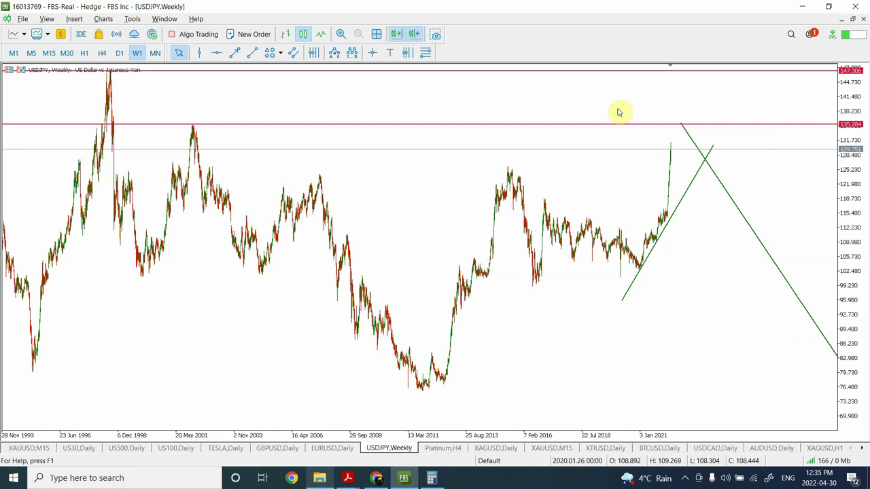
# Step: On the USDJPY monthly chart, replace the falling projection trendline with one running from about 132 down to about 49
pyautogui.click(156, 54)
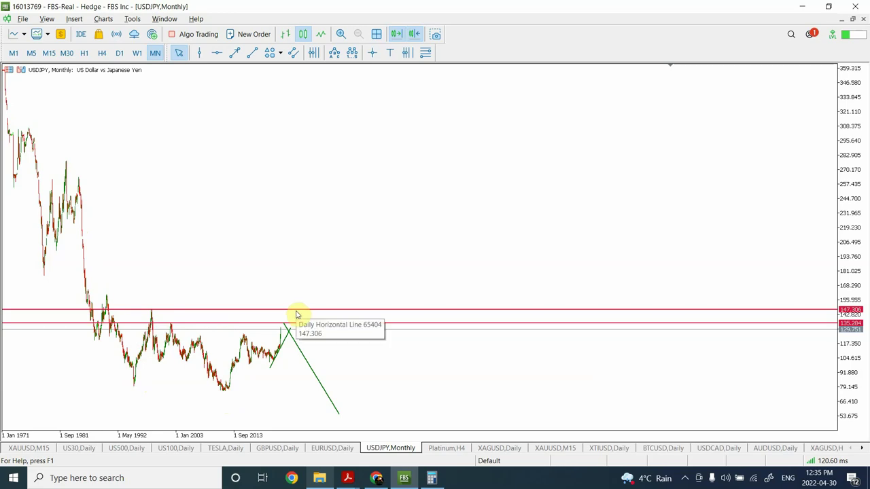
pyautogui.doubleClick(297, 351)
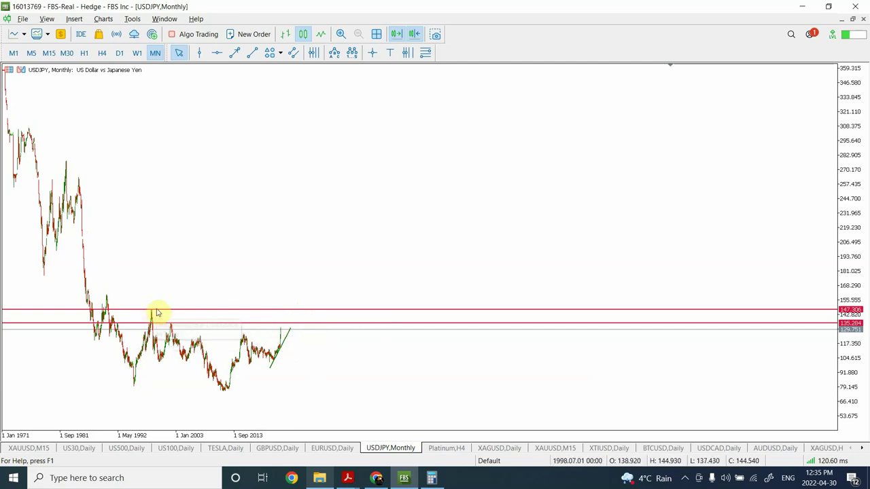
pyautogui.click(254, 58)
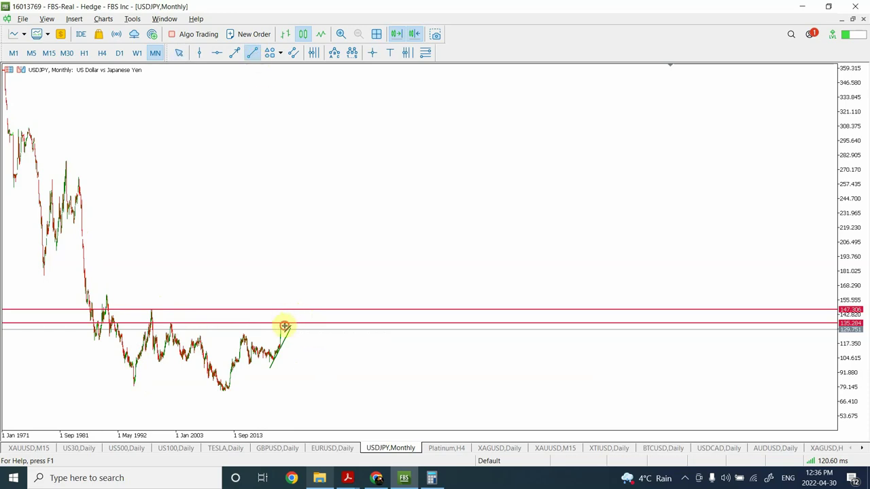
pyautogui.moveTo(284, 326); pyautogui.dragTo(344, 408)
pyautogui.moveTo(355, 418); pyautogui.dragTo(359, 420)
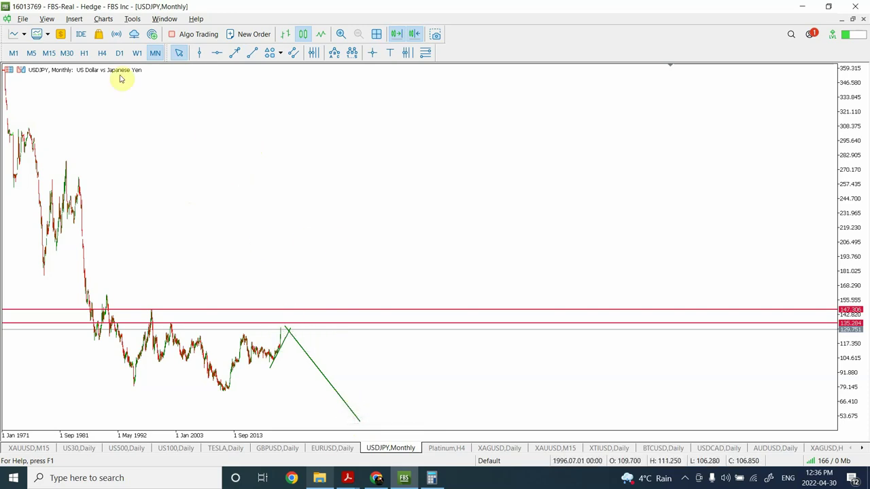
# Step: Examine the USDJPY weekly chart and the most recent candles on the daily chart close up
pyautogui.click(136, 55)
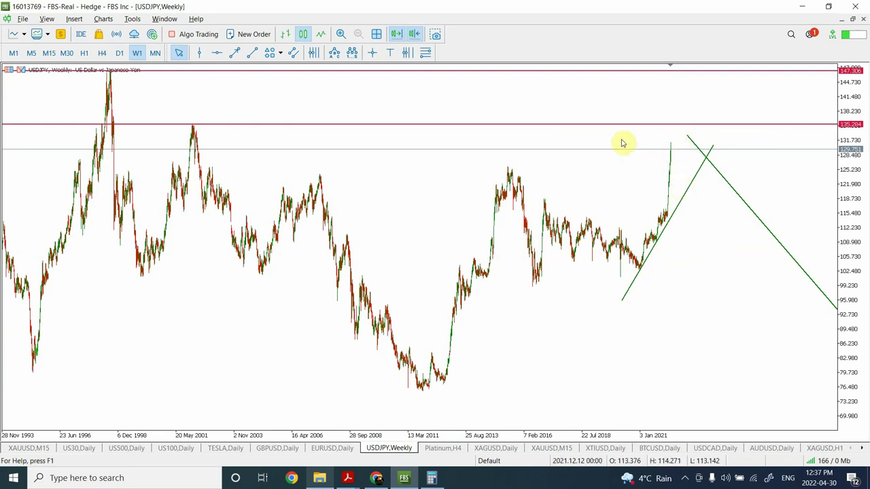
pyautogui.click(119, 52)
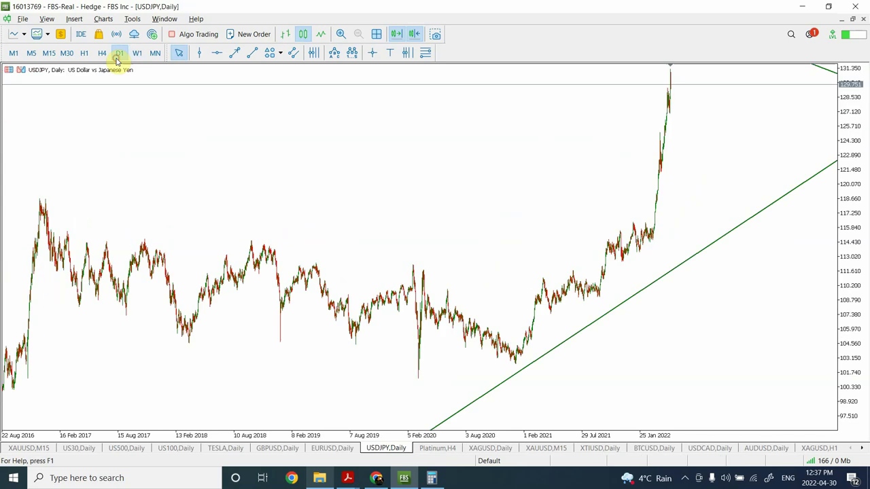
pyautogui.click(340, 34)
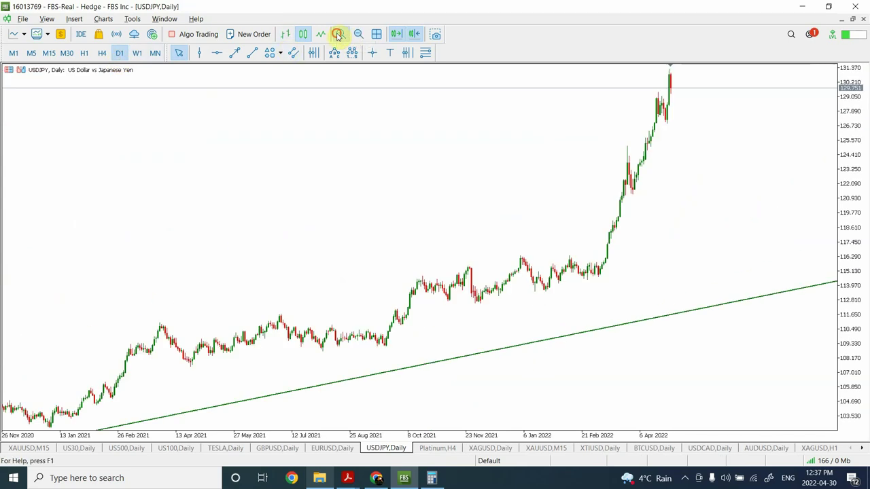
pyautogui.click(339, 34)
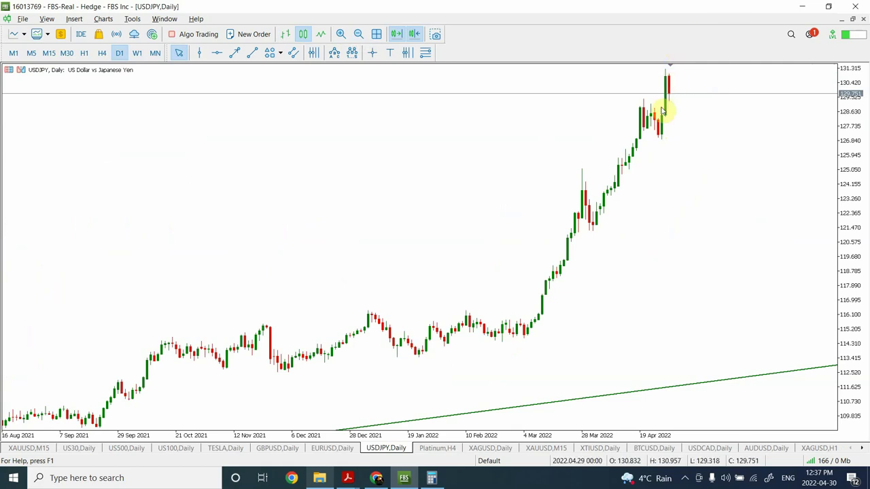
# Step: Review the Platinum H4 chart, and draw a rising projection trendline from about 903 to about 1322 on the daily chart
pyautogui.click(430, 450)
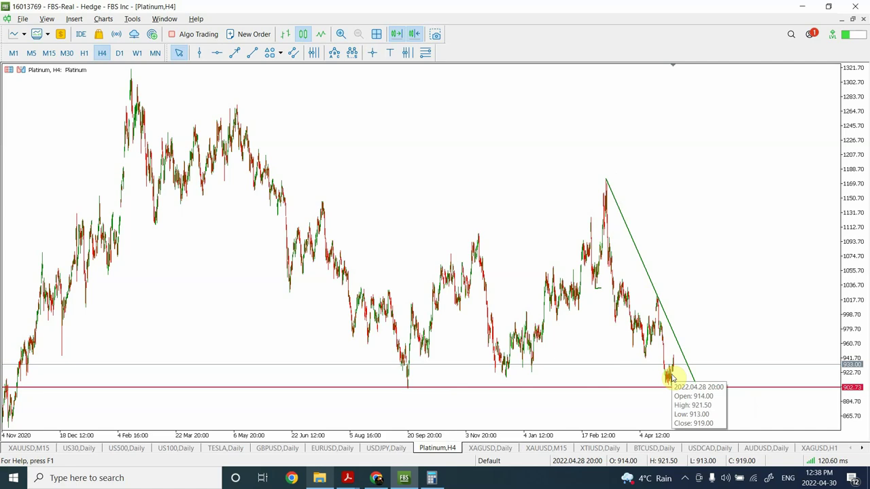
pyautogui.click(341, 36)
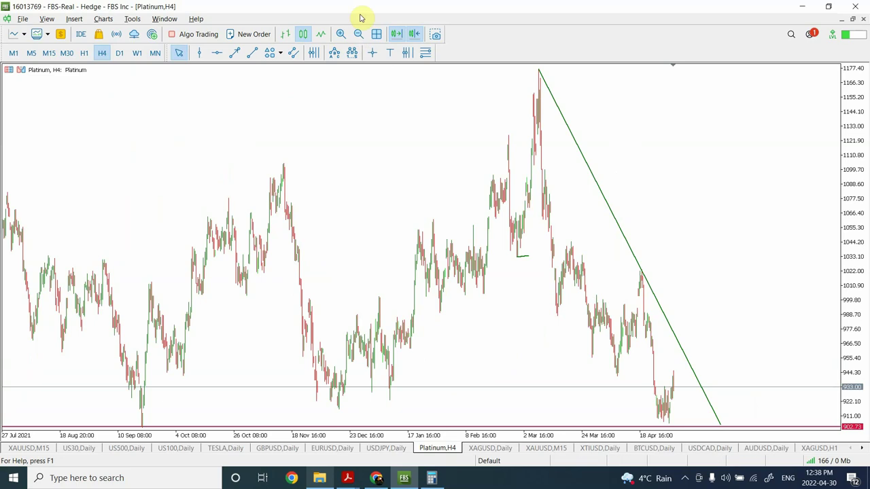
pyautogui.click(359, 35)
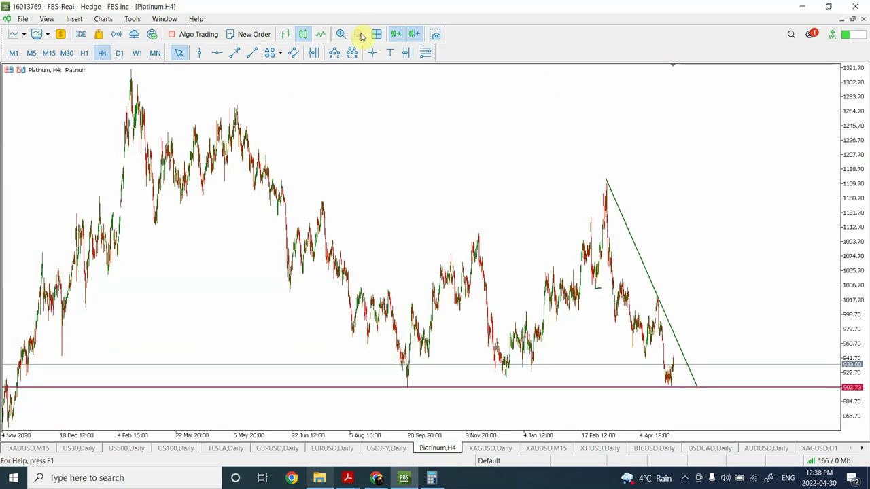
pyautogui.click(120, 55)
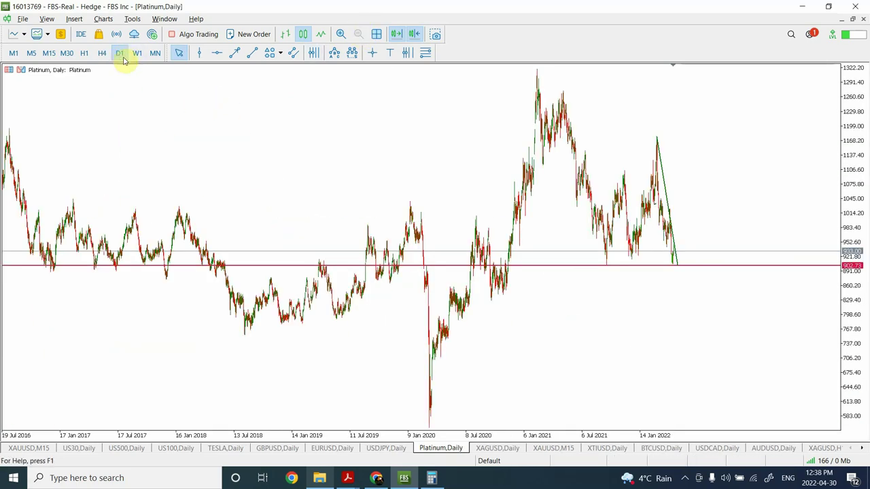
pyautogui.click(251, 54)
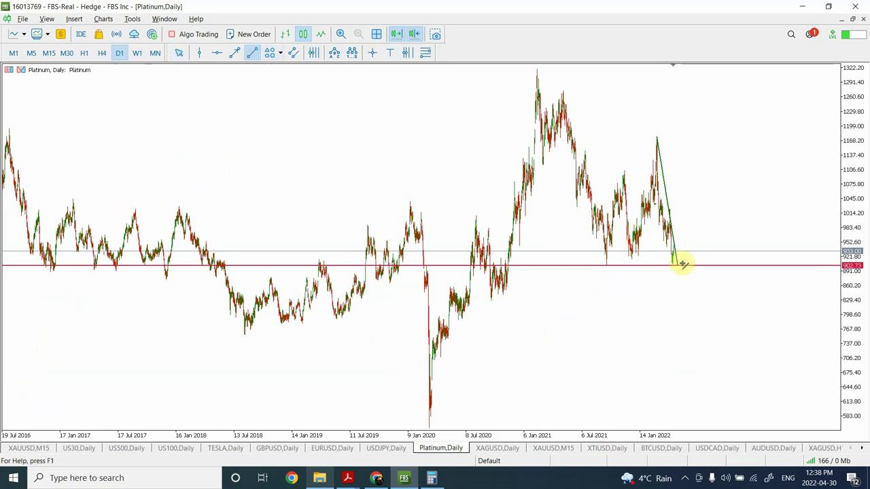
pyautogui.moveTo(680, 265); pyautogui.dragTo(736, 68)
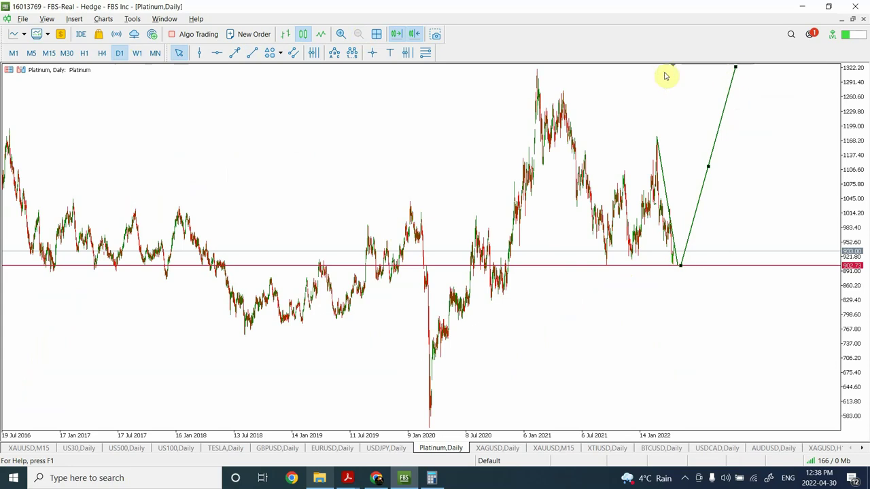
# Step: Add a horizontal line at 944.00 on the Platinum H1 chart, at the early April low
pyautogui.click(102, 53)
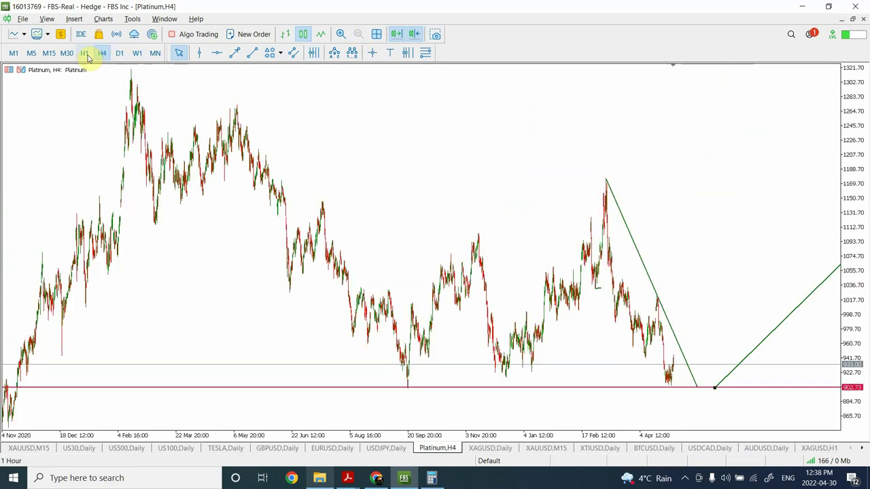
pyautogui.click(85, 53)
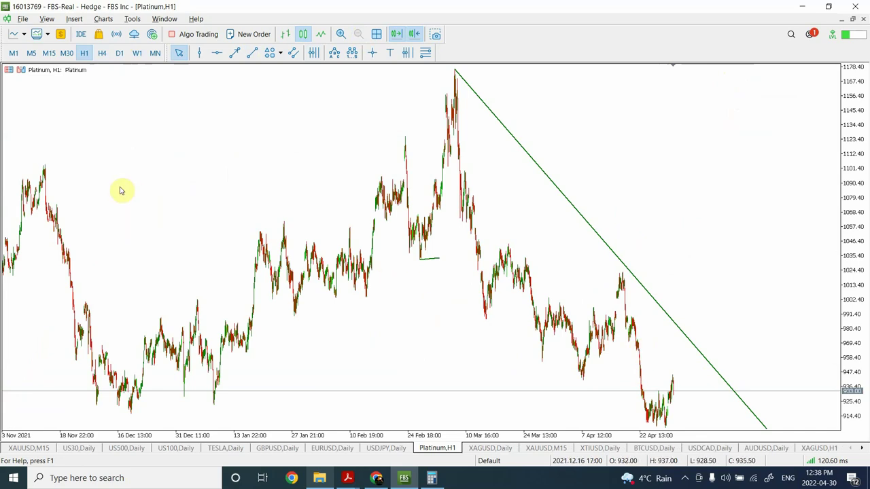
pyautogui.click(215, 54)
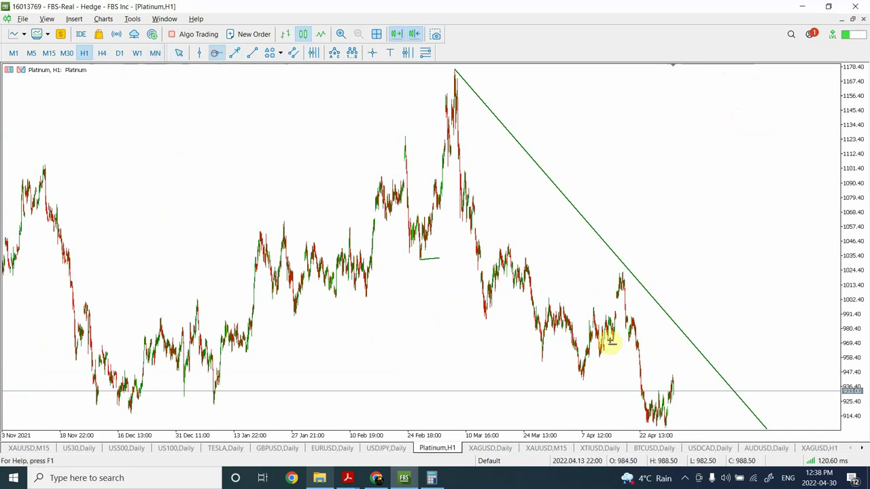
pyautogui.click(584, 377)
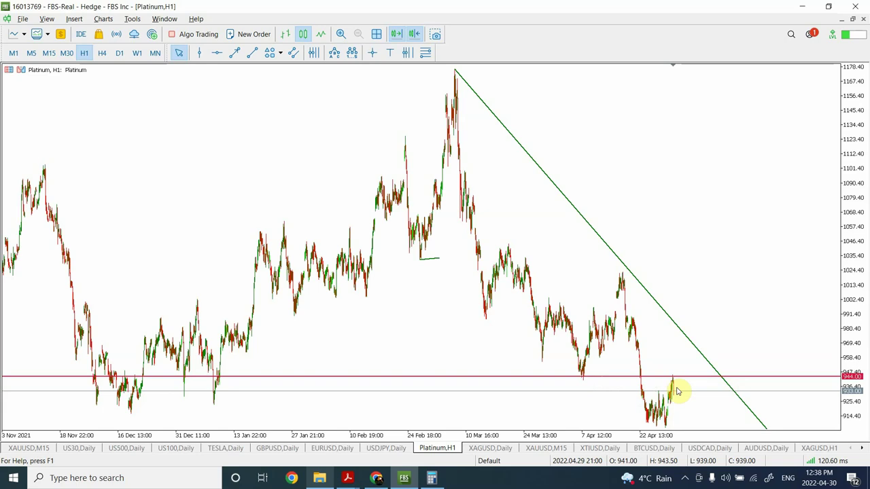
# Step: Sketch a projected move on the Platinum H1 chart: a trendline falling from about 935 to 905 and another rising to about 970
pyautogui.click(252, 53)
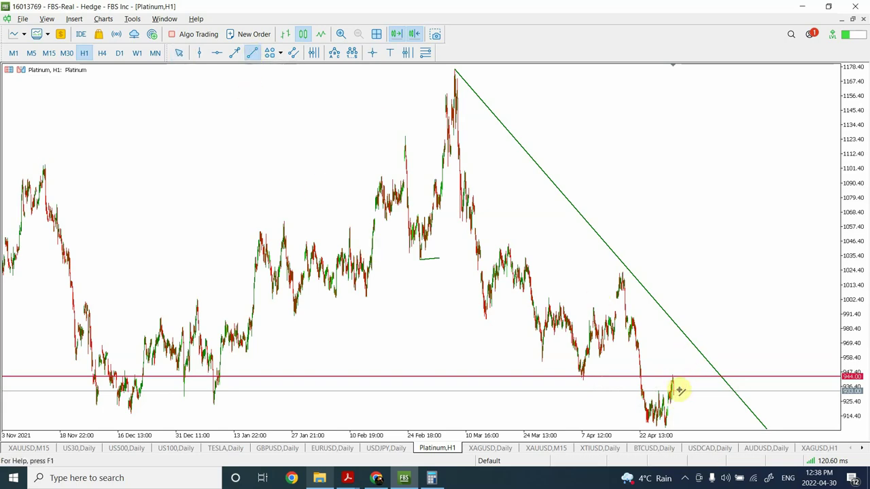
pyautogui.moveTo(677, 388); pyautogui.dragTo(684, 428)
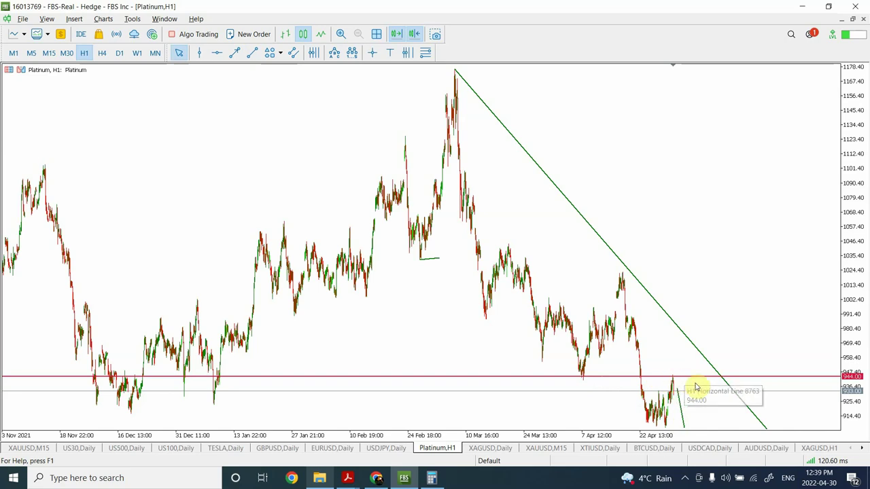
pyautogui.click(252, 53)
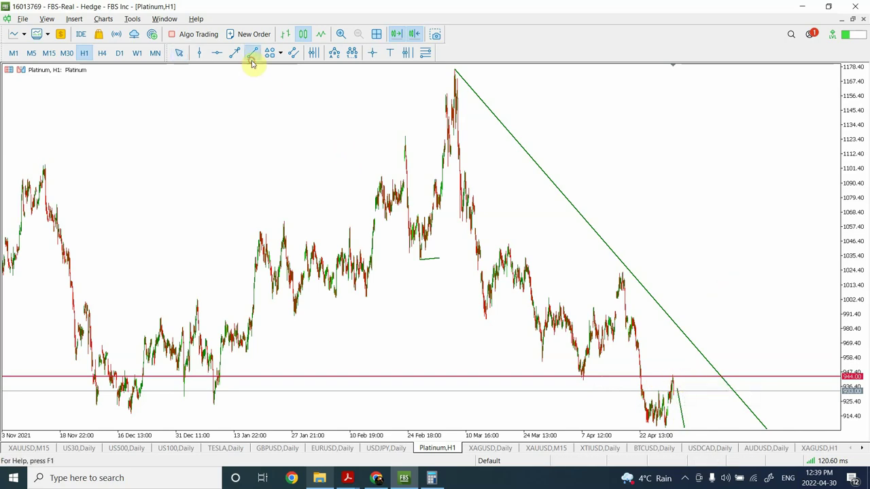
pyautogui.moveTo(677, 380)
pyautogui.mouseDown()
pyautogui.moveTo(688, 427)
pyautogui.moveTo(710, 342)
pyautogui.mouseUp()
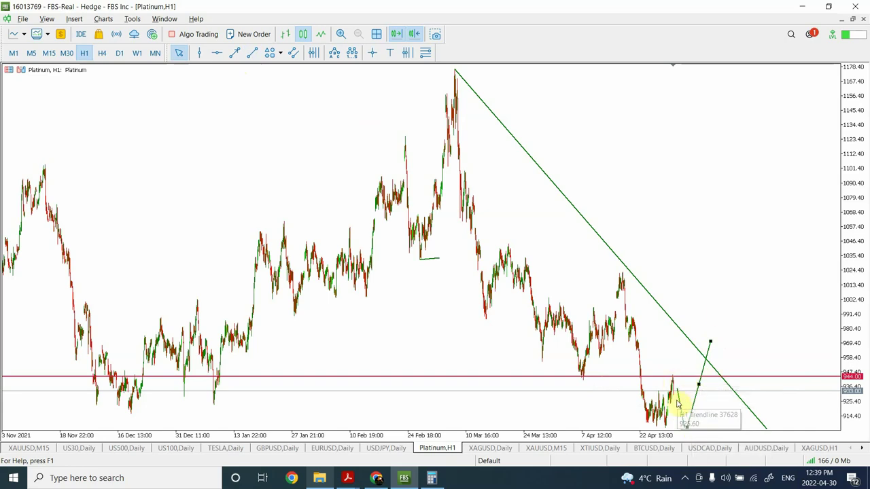
pyautogui.moveTo(678, 394); pyautogui.dragTo(686, 426)
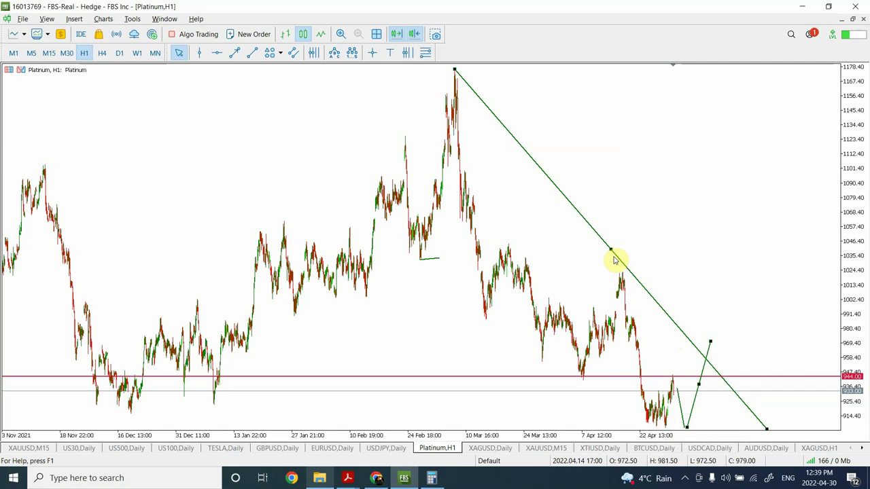
# Step: Delete the rising projection and long falling trendline, and draw a new falling trendline from the March high near 1178 through the mid-April high to about 909
pyautogui.press('Delete')
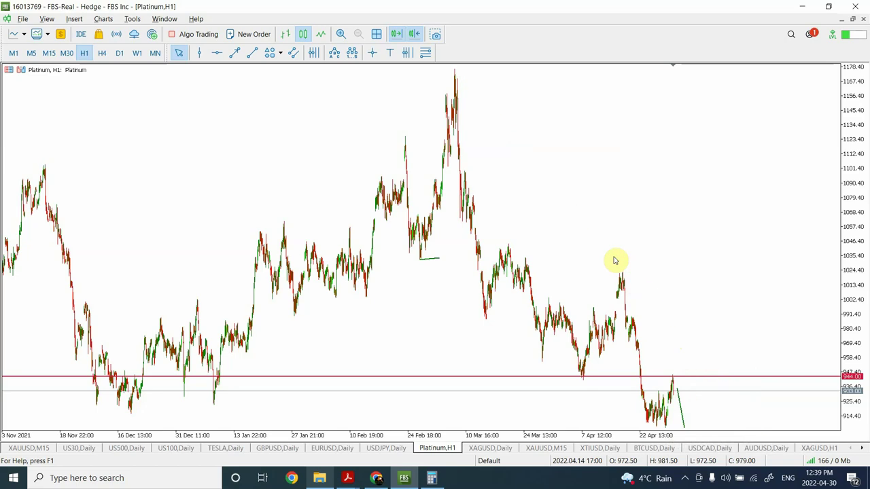
pyautogui.click(252, 53)
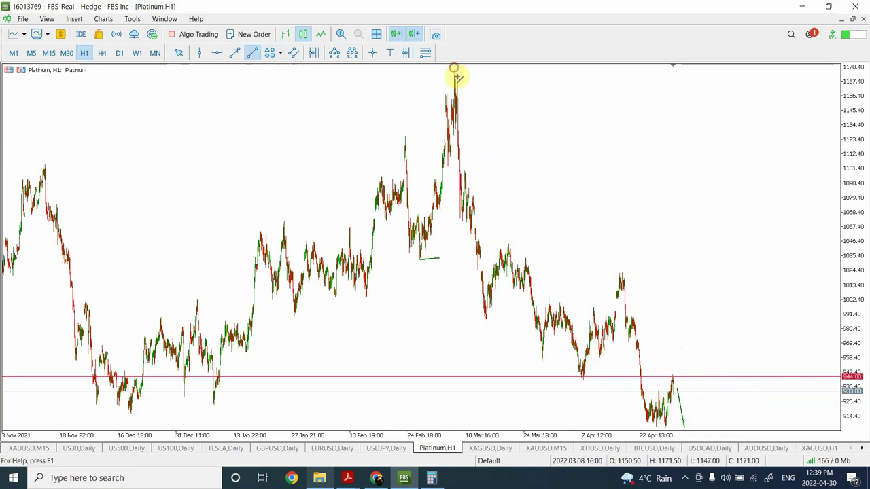
pyautogui.moveTo(454, 69); pyautogui.dragTo(748, 426)
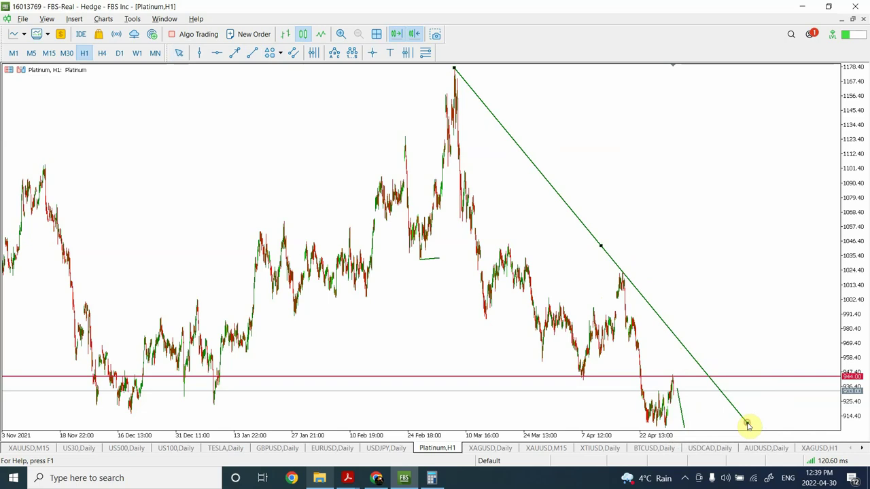
pyautogui.click(684, 356)
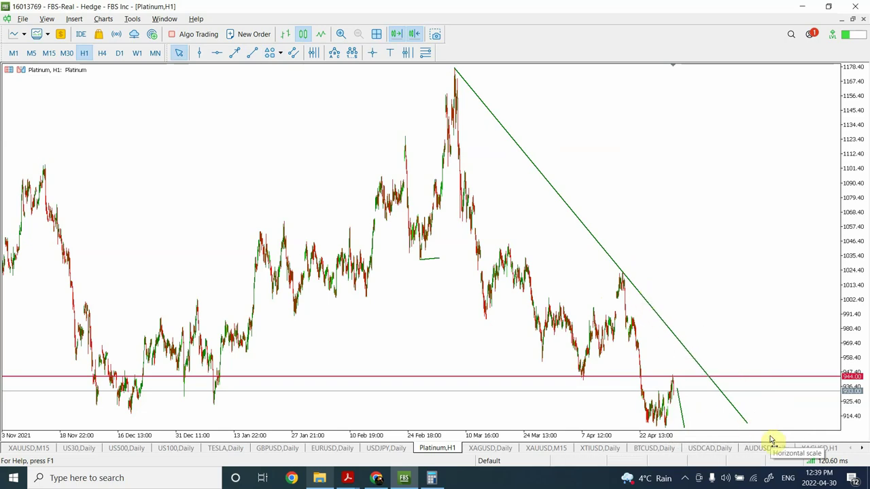
# Step: Move the 944.00 horizontal line to 989.28 on the Platinum H1 chart, and reposition it at 946.26 on the H4 chart
pyautogui.doubleClick(688, 377)
pyautogui.moveTo(689, 378); pyautogui.dragTo(717, 321)
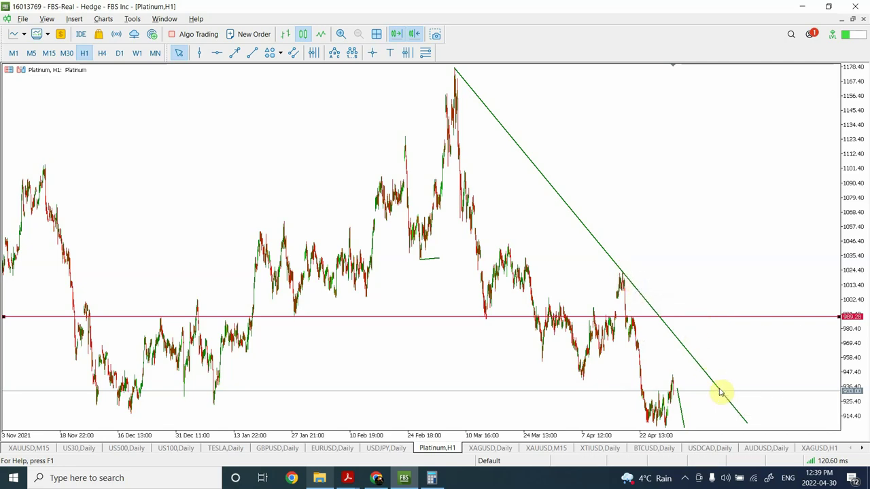
pyautogui.click(102, 54)
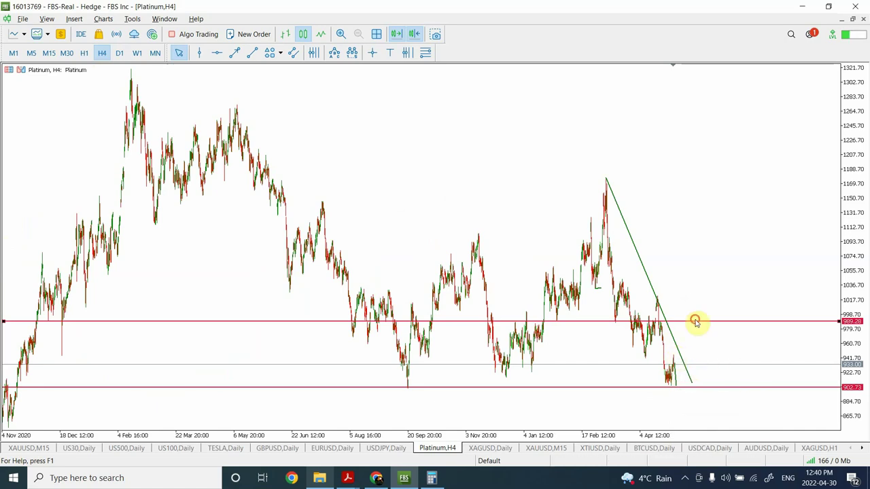
pyautogui.moveTo(694, 321); pyautogui.dragTo(701, 358)
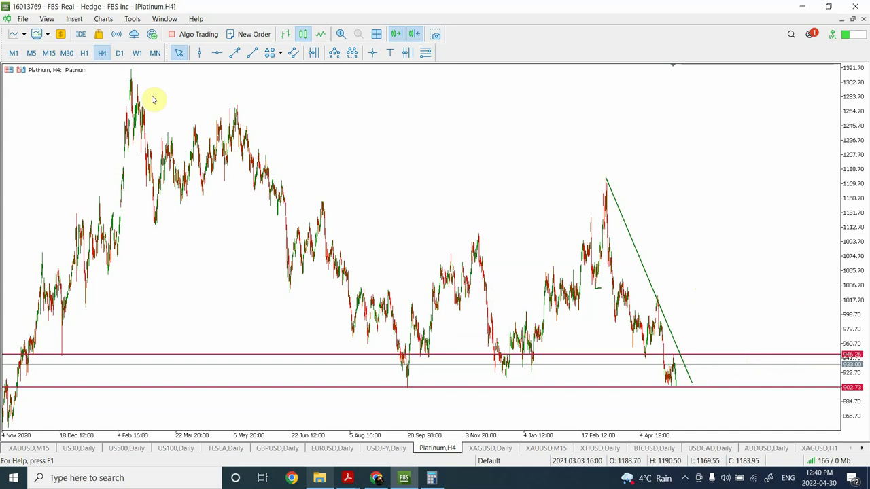
# Step: Examine Platinum price around the two horizontal levels on the daily and H4 charts, both close up and over a longer history
pyautogui.click(118, 54)
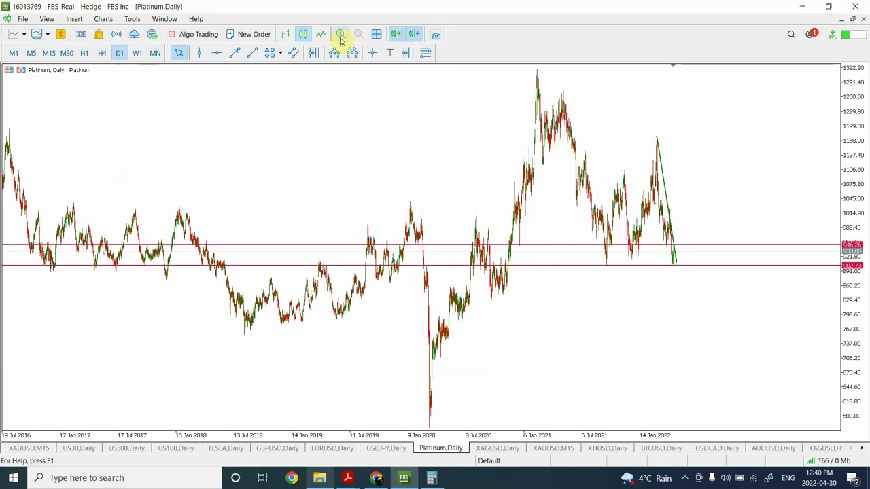
pyautogui.click(340, 35)
pyautogui.click(340, 35)
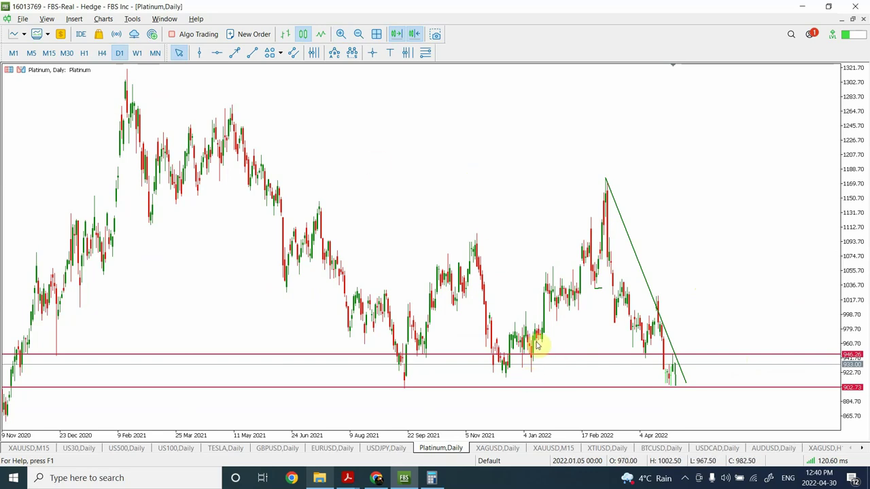
pyautogui.click(358, 36)
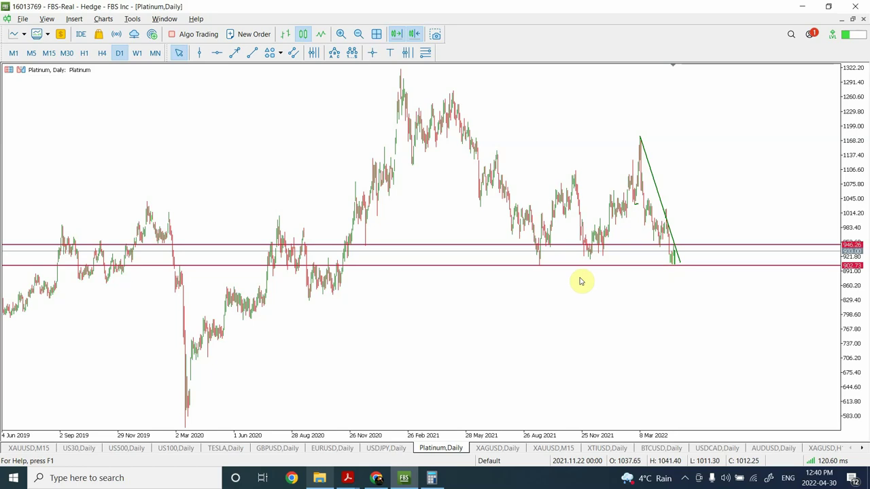
pyautogui.click(101, 55)
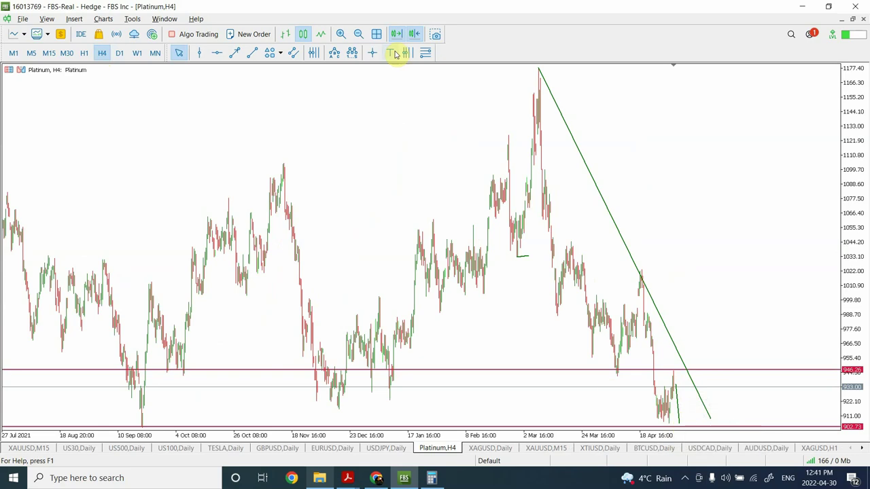
pyautogui.click(358, 34)
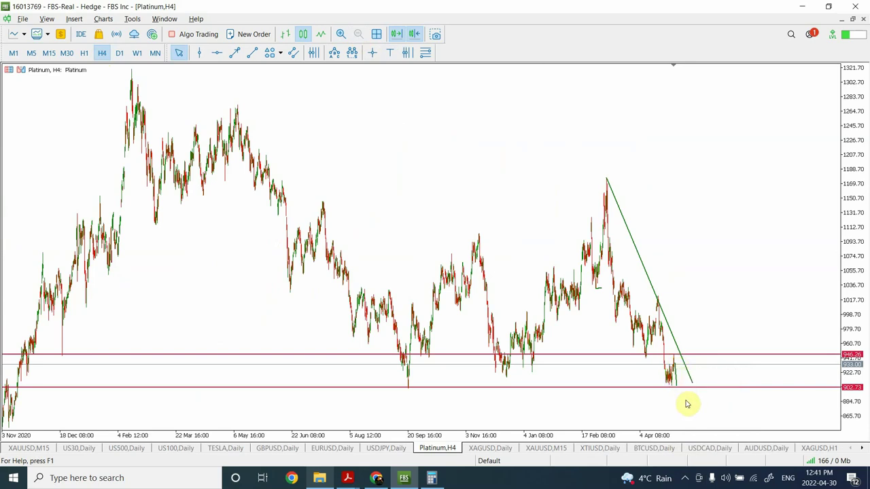
# Step: Draw a rising projection trendline on the XAGUSD daily chart from about 22.5 just after the last candle to about 29.8
pyautogui.click(487, 450)
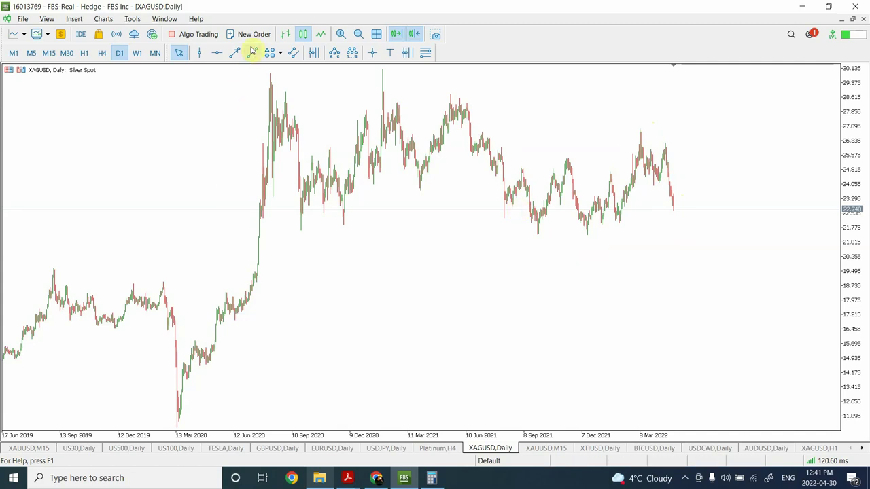
pyautogui.click(252, 51)
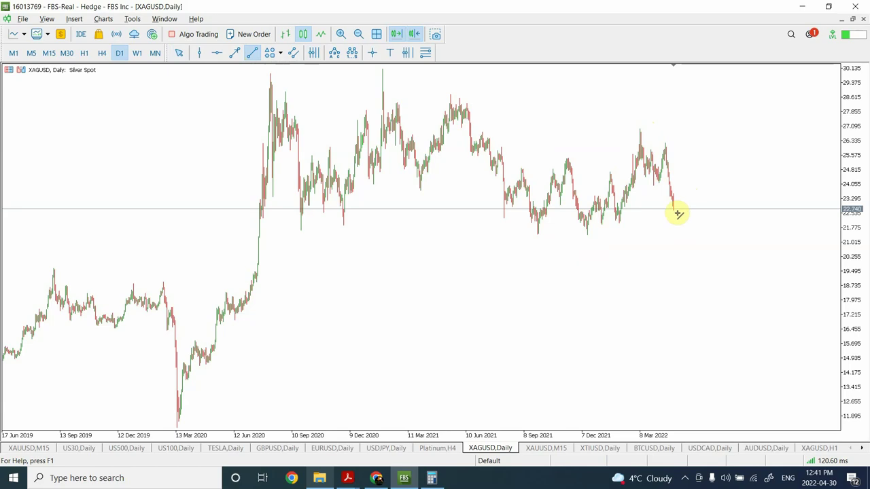
pyautogui.moveTo(676, 213); pyautogui.dragTo(700, 129)
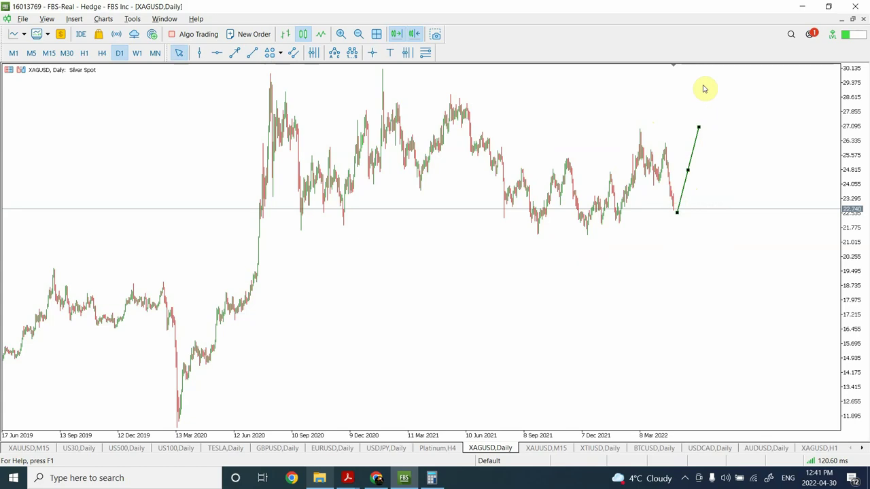
pyautogui.click(341, 34)
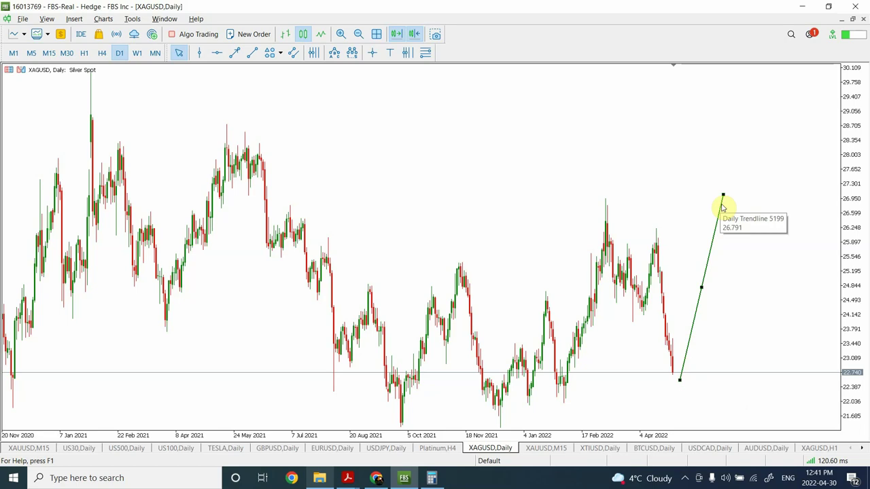
pyautogui.moveTo(724, 195); pyautogui.dragTo(757, 84)
pyautogui.click(757, 85)
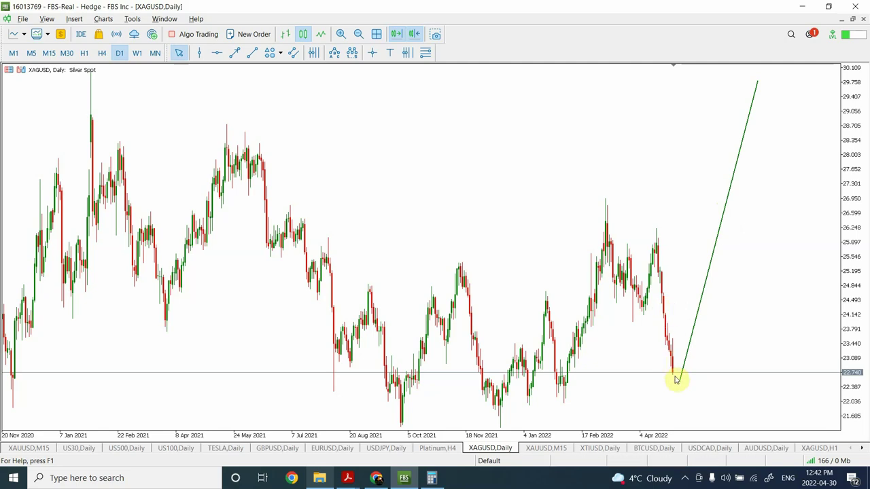
# Step: Add a horizontal line at 23.559 on the XAGUSD H4 chart, at the most recent swing high
pyautogui.click(102, 54)
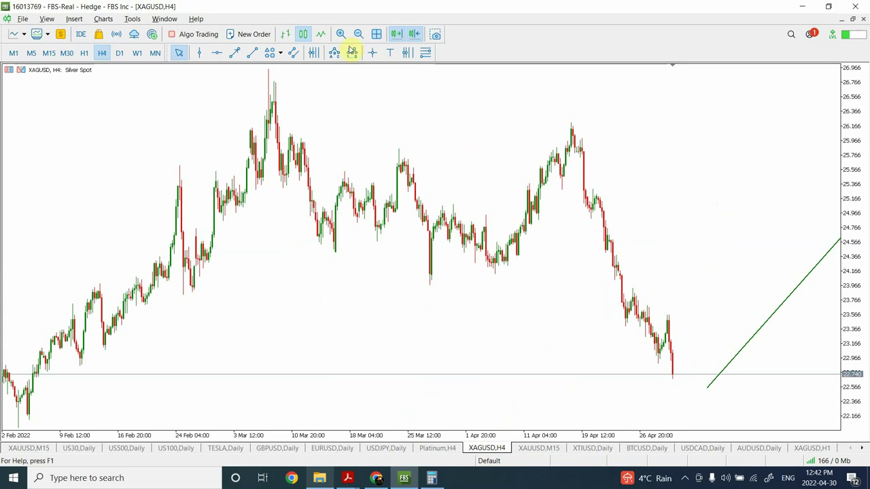
pyautogui.click(217, 53)
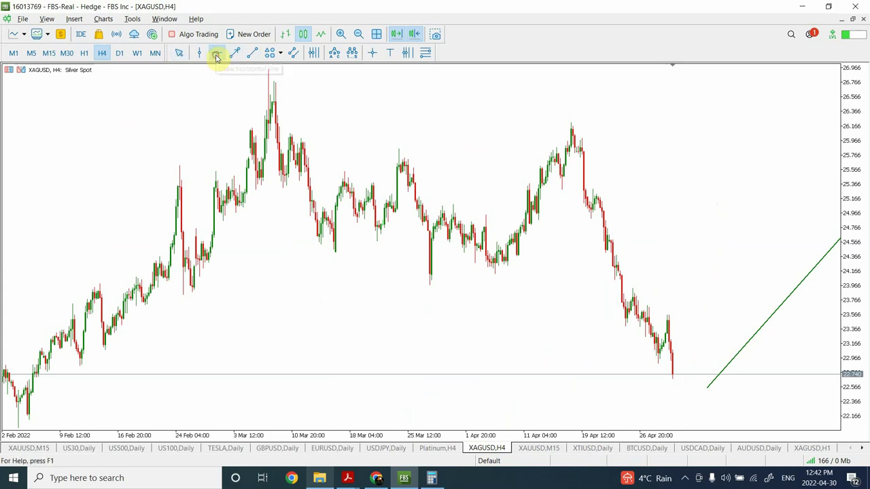
pyautogui.click(667, 316)
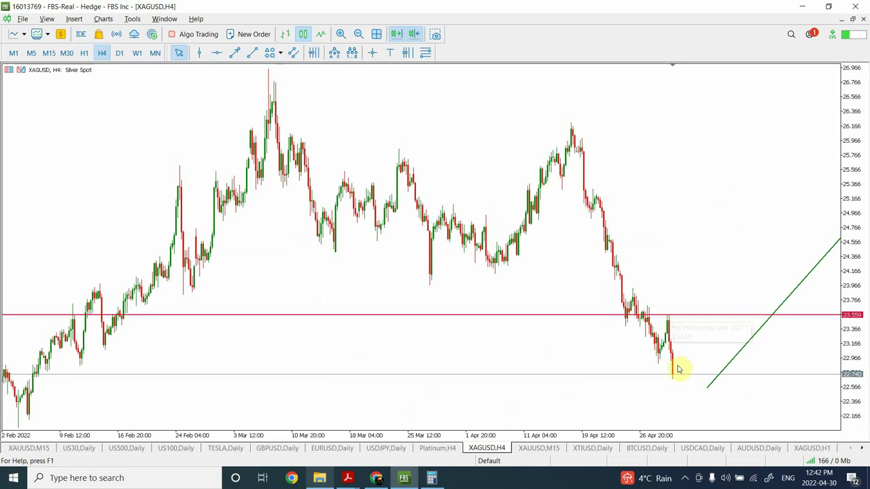
# Step: Draw a falling trendline on the XAGUSD H1 chart from about 26.0 in mid-April through the latest swing high to about 22.3
pyautogui.click(83, 55)
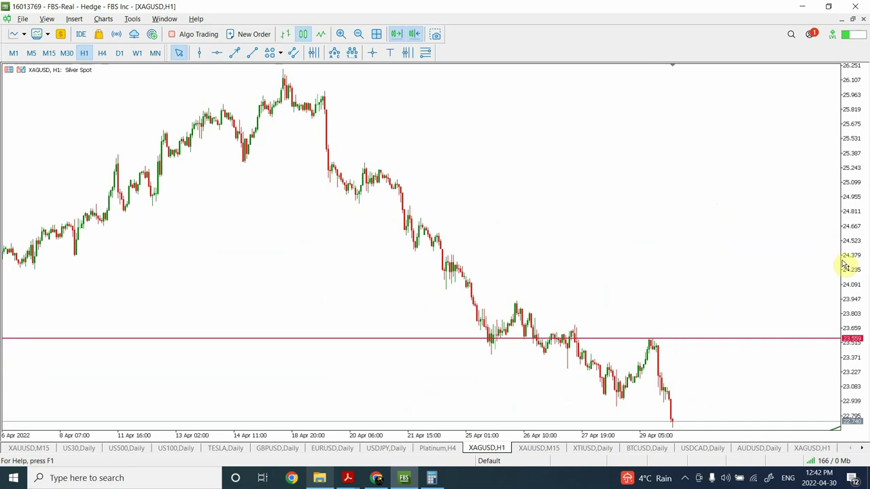
pyautogui.moveTo(853, 267); pyautogui.dragTo(850, 370)
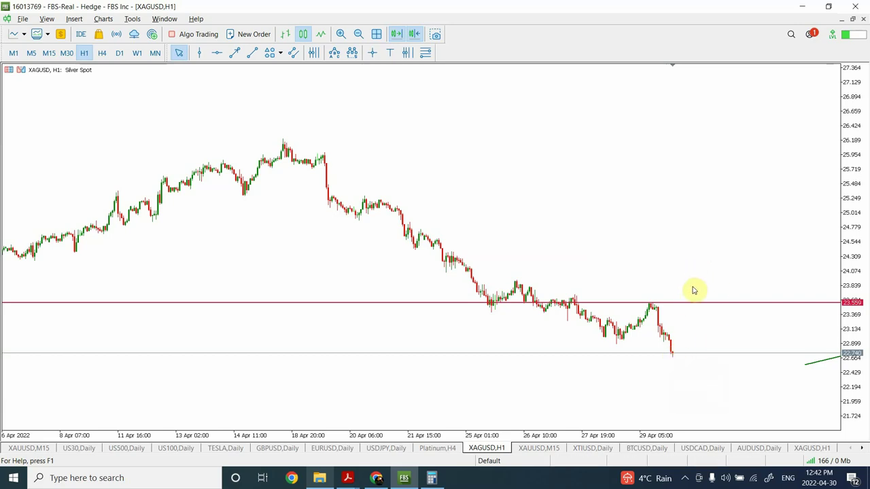
pyautogui.click(361, 34)
pyautogui.click(360, 34)
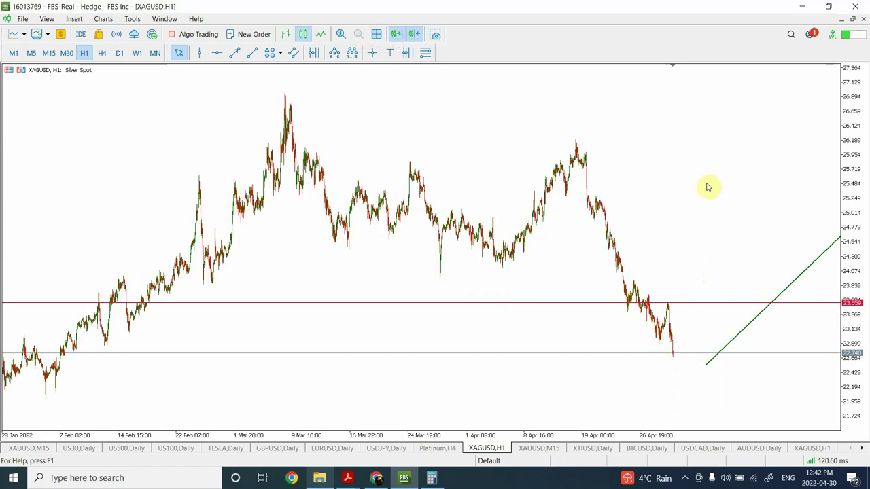
pyautogui.click(253, 54)
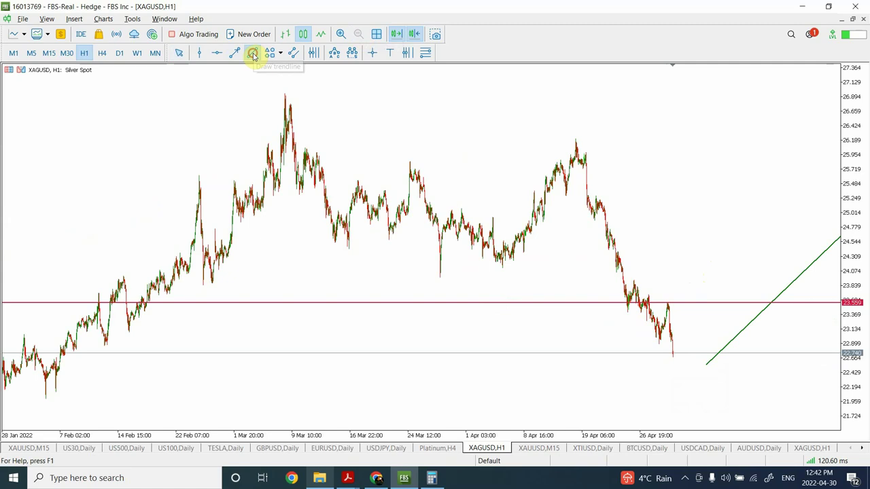
pyautogui.moveTo(585, 153); pyautogui.dragTo(713, 385)
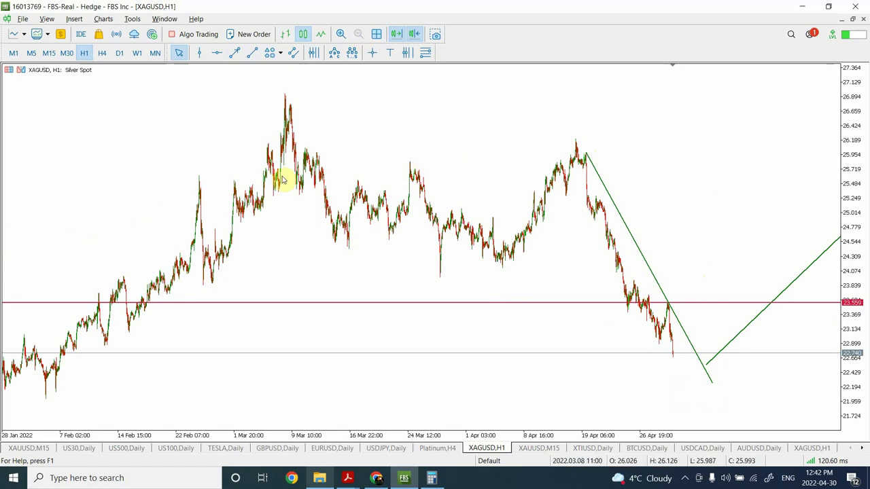
# Step: Review the silver trendlines and horizontal level on the XAGUSD H4 and daily charts
pyautogui.click(102, 53)
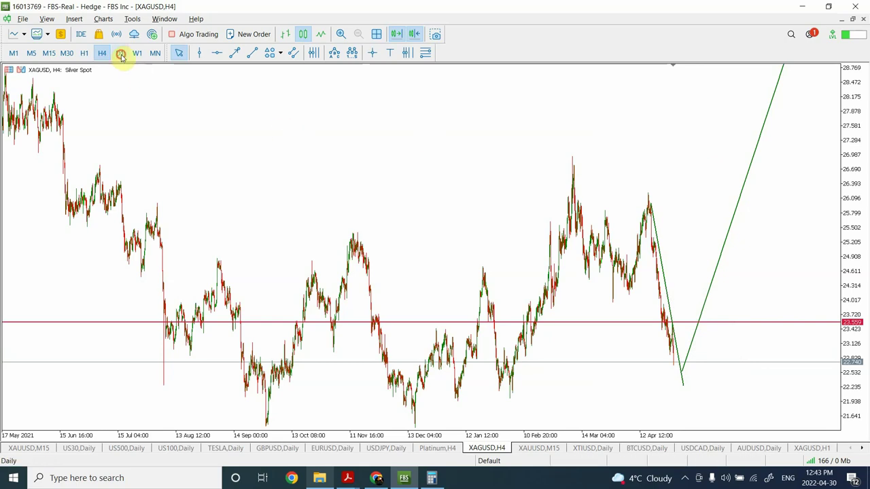
pyautogui.click(120, 54)
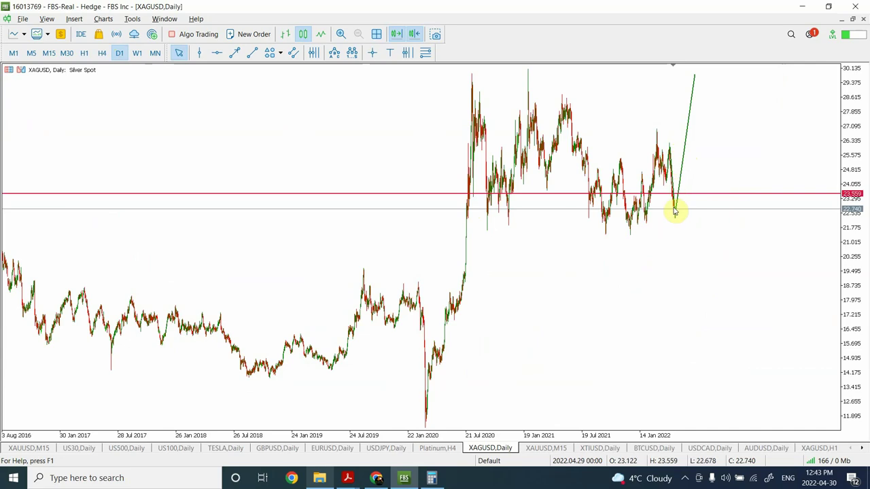
pyautogui.click(102, 54)
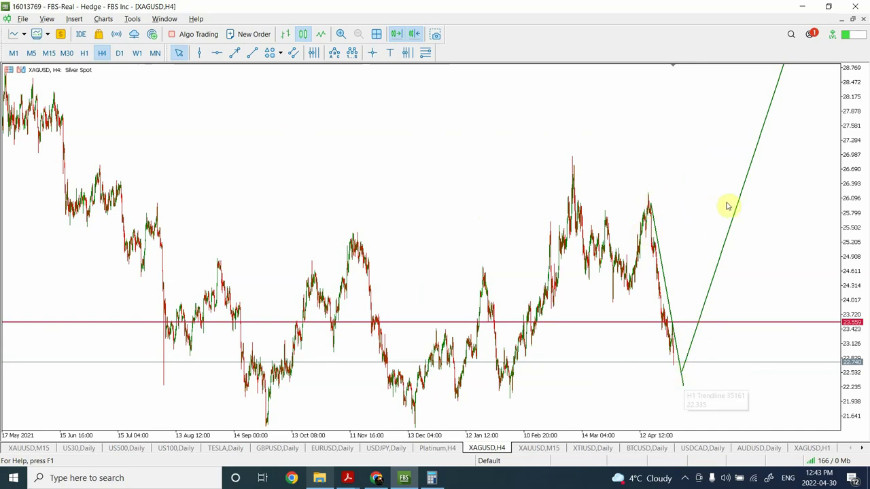
# Step: Add a horizontal line at 21.414 on the XAGUSD daily chart, along the late-2021 lows
pyautogui.click(217, 56)
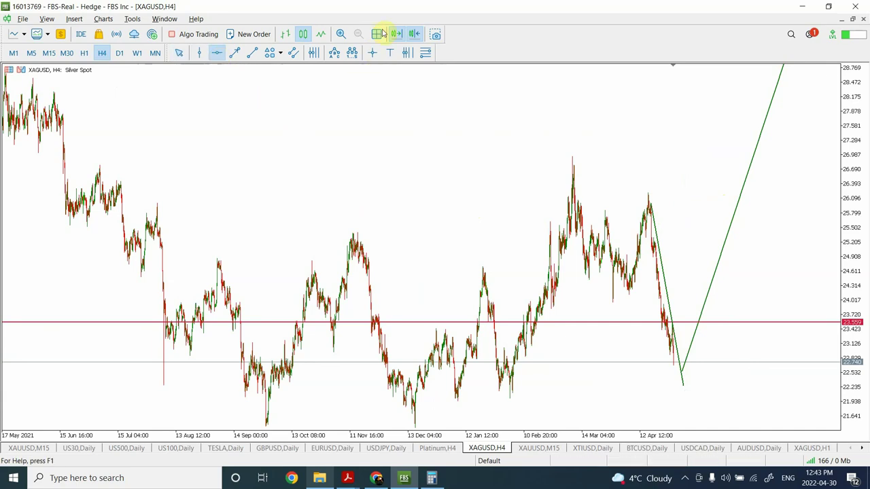
pyautogui.click(119, 53)
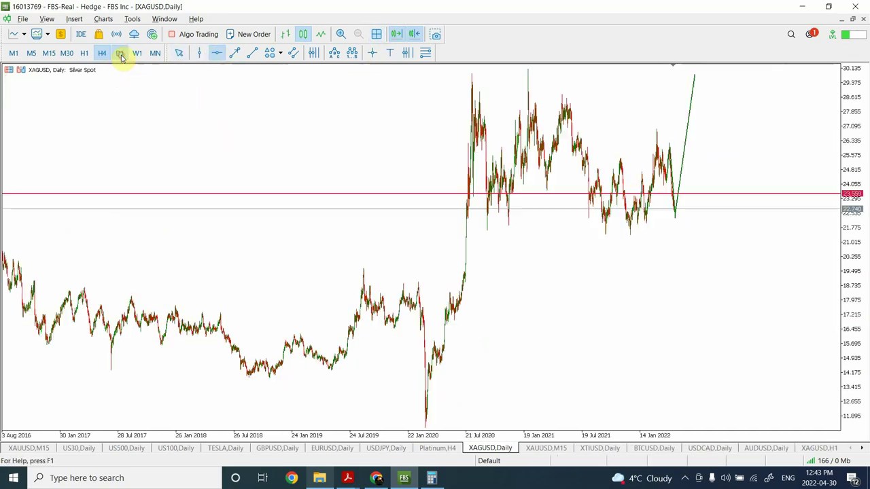
pyautogui.click(632, 234)
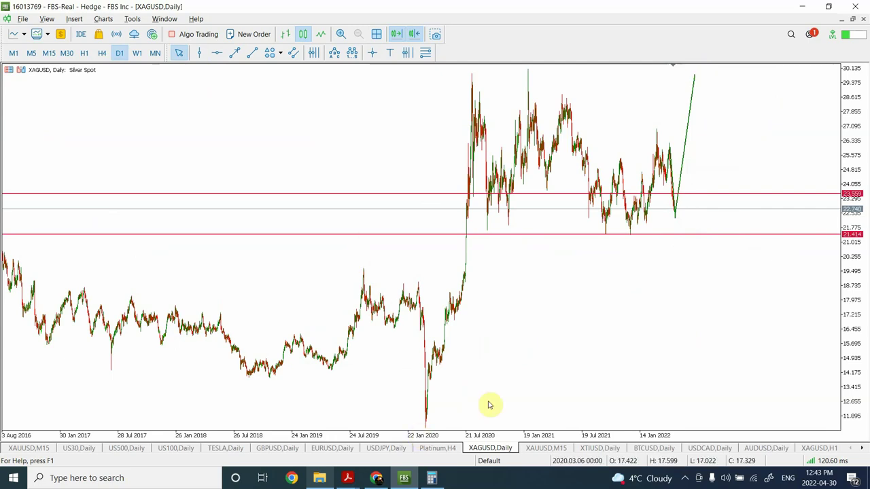
# Step: Examine the XAUUSD chart's trendlines, levels and wave labels on the M15, H1 and H4 timeframes
pyautogui.click(546, 449)
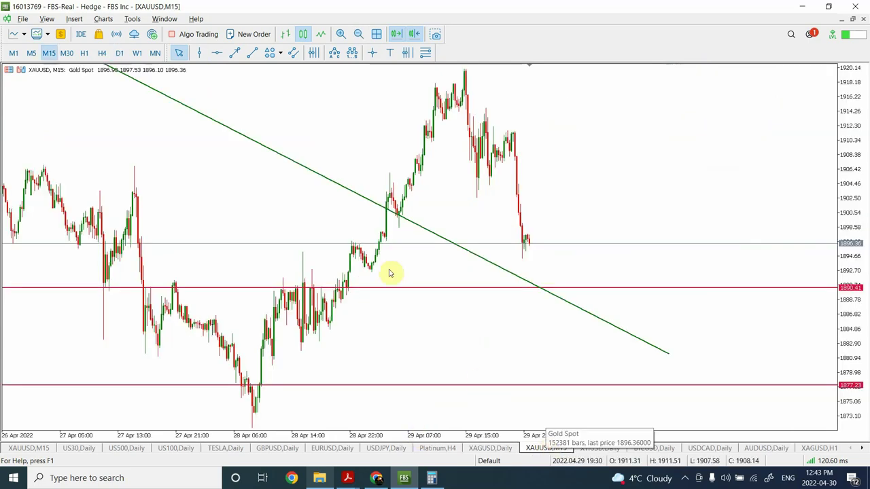
pyautogui.click(84, 54)
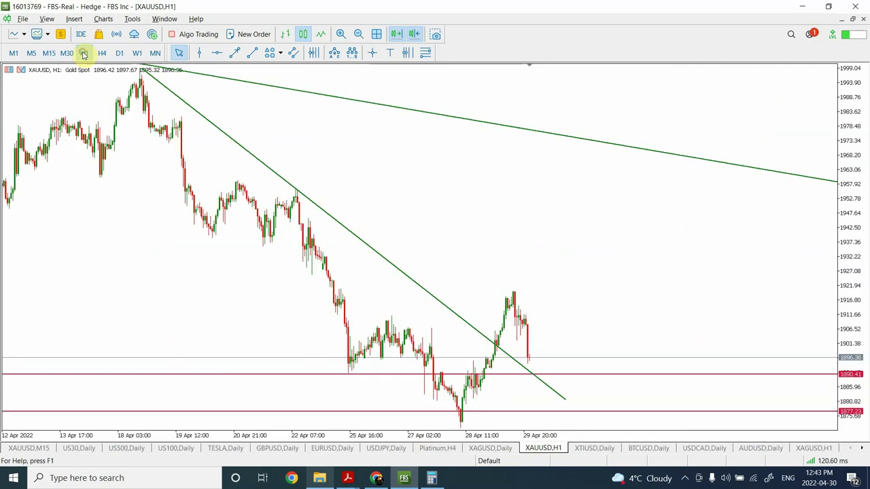
pyautogui.click(358, 34)
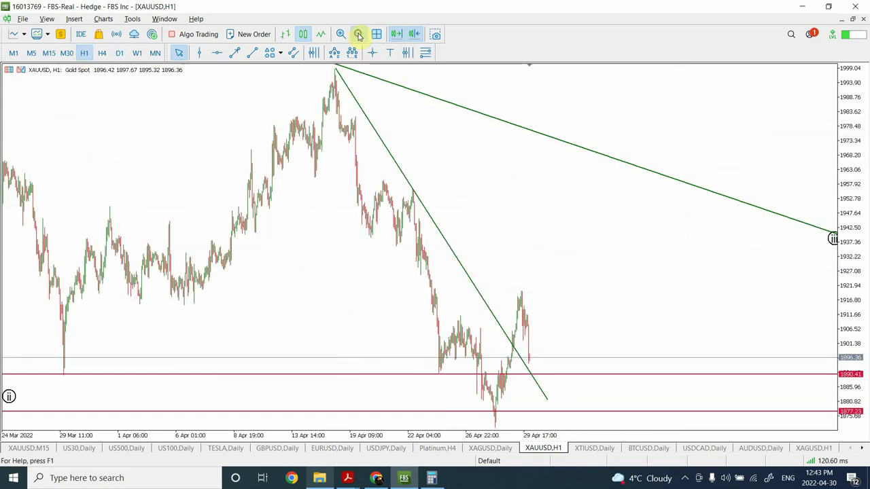
pyautogui.click(358, 35)
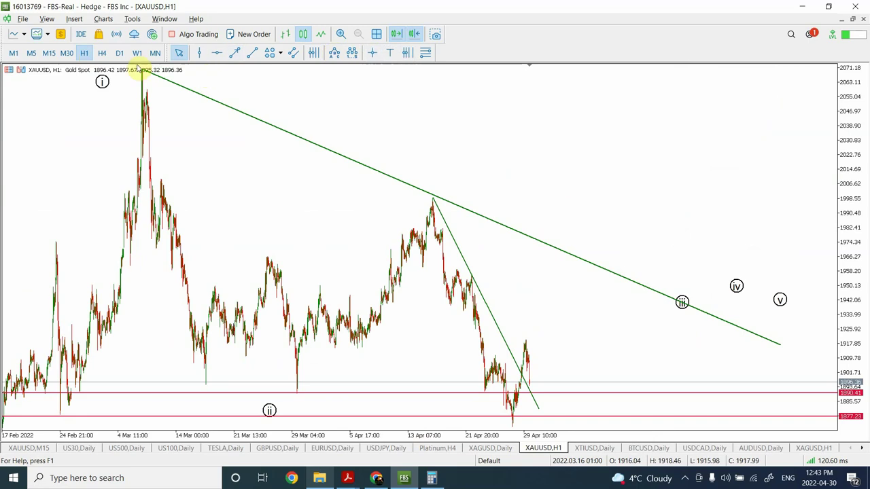
pyautogui.click(102, 55)
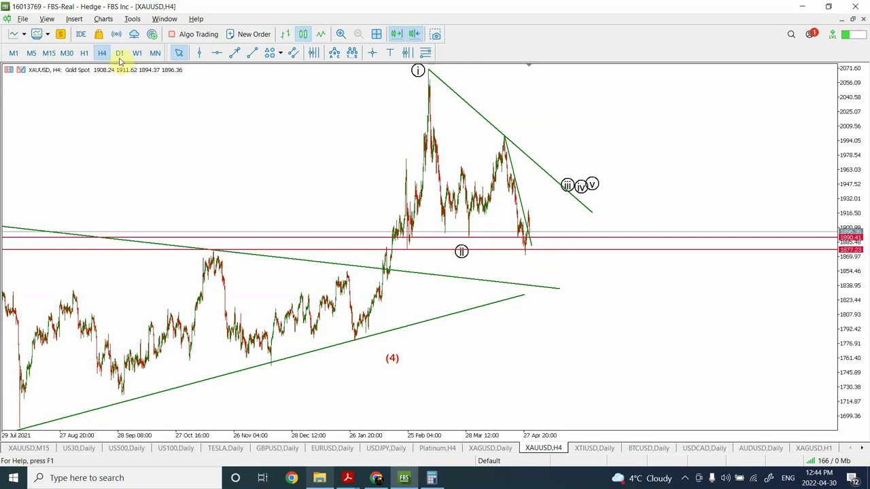
# Step: Extend the upper trendline of the wave (4) triangle on the XAUUSD daily chart back to about 1940 in early 2021
pyautogui.click(120, 55)
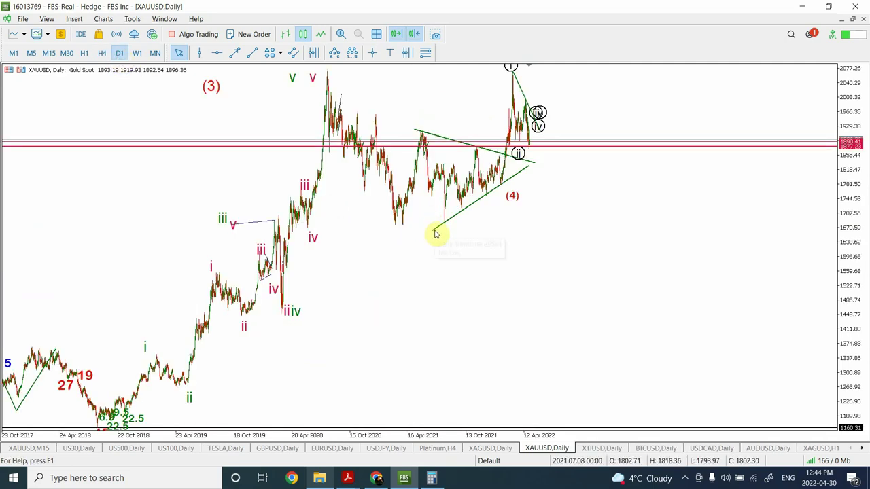
pyautogui.doubleClick(439, 135)
pyautogui.moveTo(415, 131); pyautogui.dragTo(383, 122)
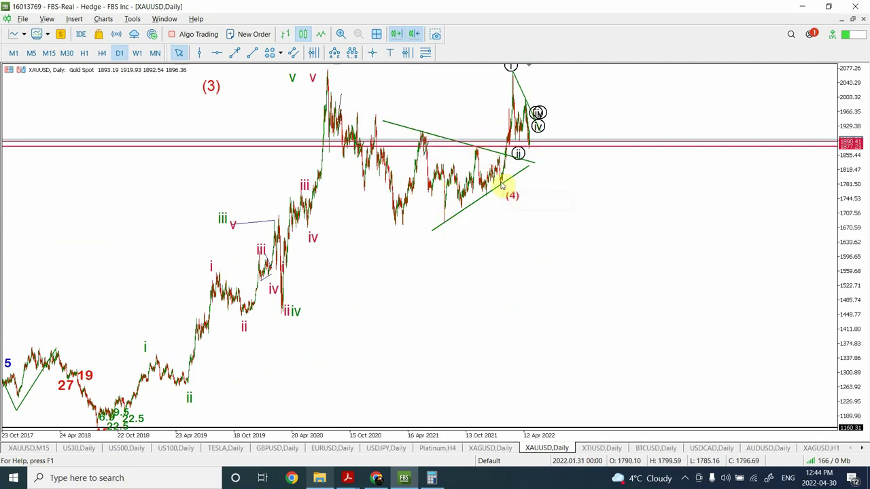
# Step: Reposition the triangle's lower trendline beneath the 2021 lows, rising from about 1662 to about 1712 past the last candle
pyautogui.doubleClick(466, 212)
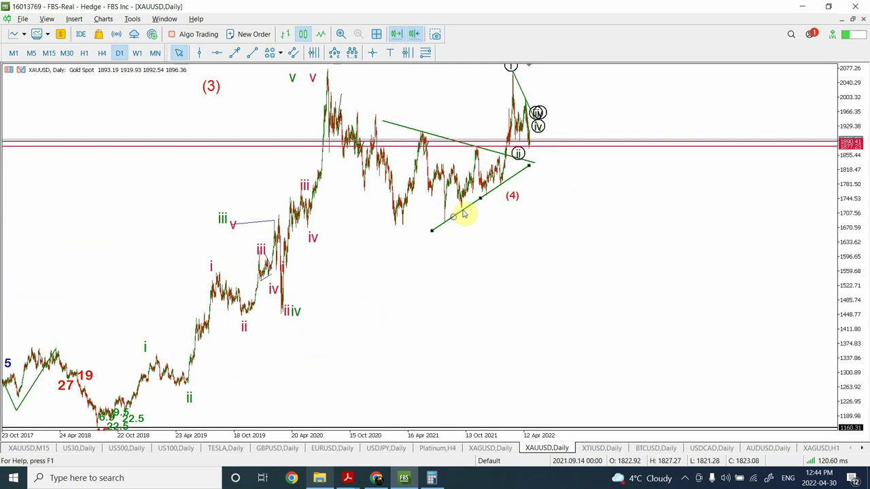
pyautogui.moveTo(476, 208); pyautogui.dragTo(443, 196)
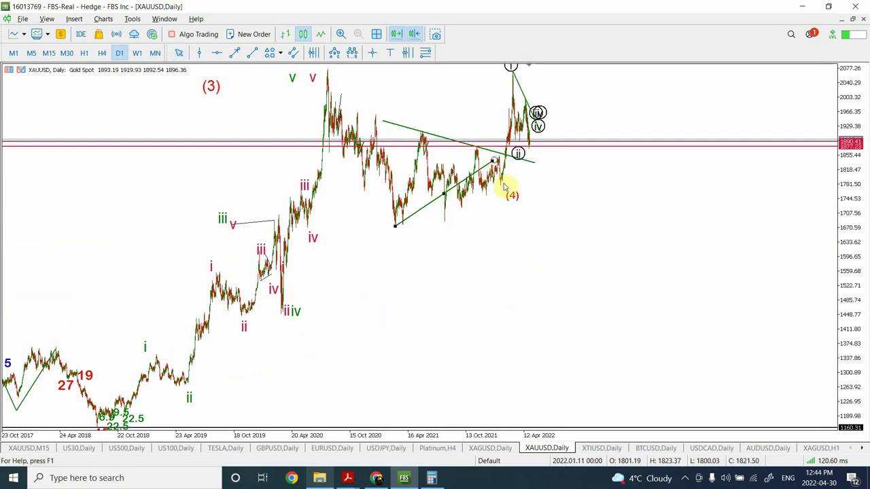
pyautogui.moveTo(497, 166); pyautogui.dragTo(543, 212)
pyautogui.moveTo(398, 229); pyautogui.dragTo(350, 232)
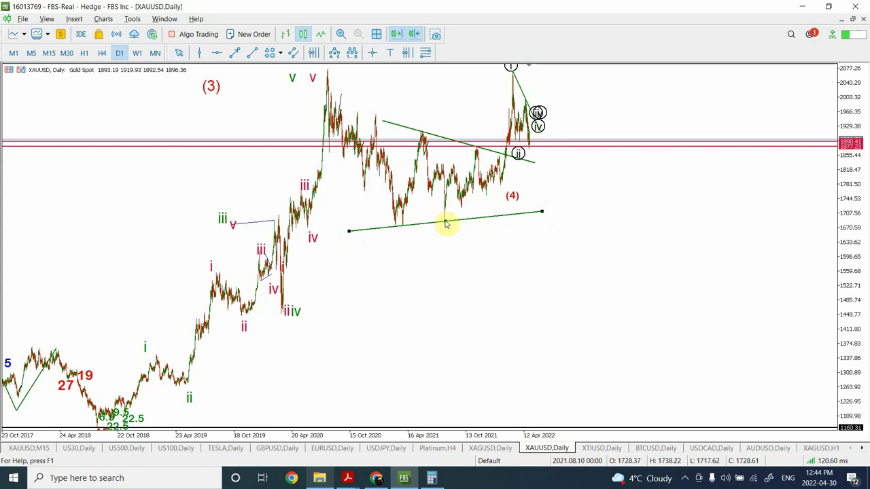
# Step: Move the wave (4) label on the XAUUSD daily chart to just below the lower trendline
pyautogui.doubleClick(510, 196)
pyautogui.moveTo(506, 201); pyautogui.dragTo(509, 224)
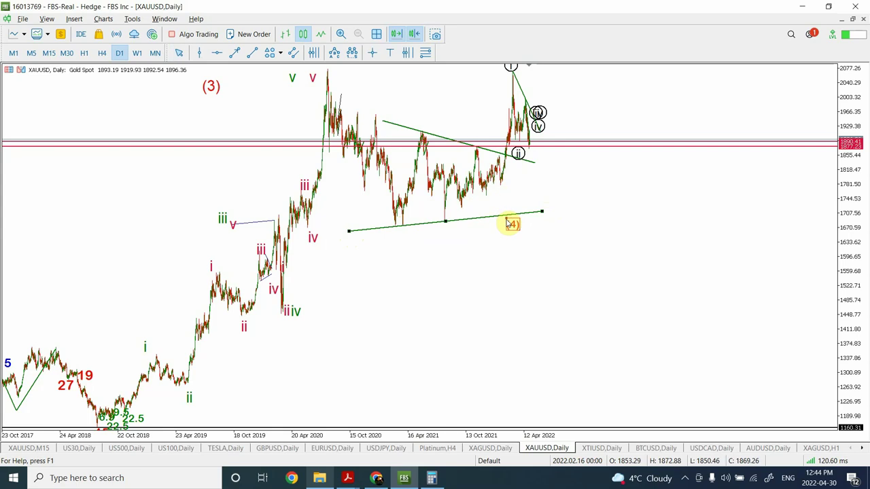
pyautogui.click(469, 222)
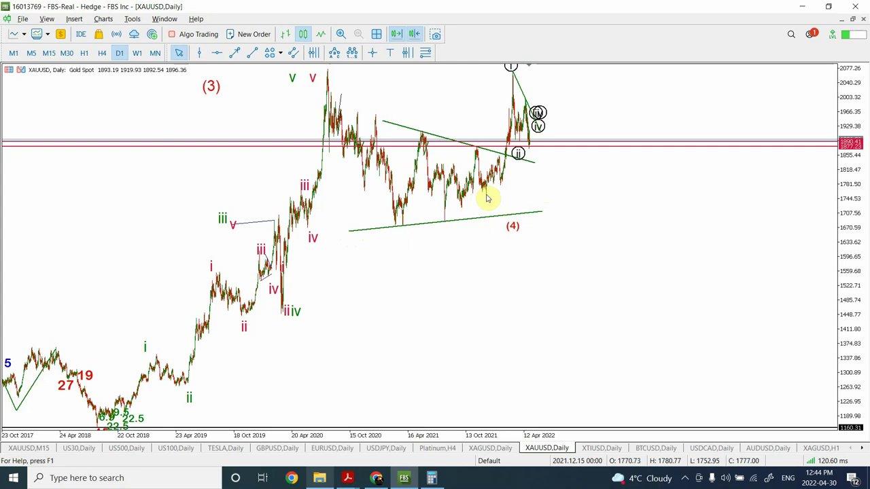
# Step: Delete the horizontal lines at 1890.41 and 1877.23 from the XAUUSD H4 chart
pyautogui.click(102, 53)
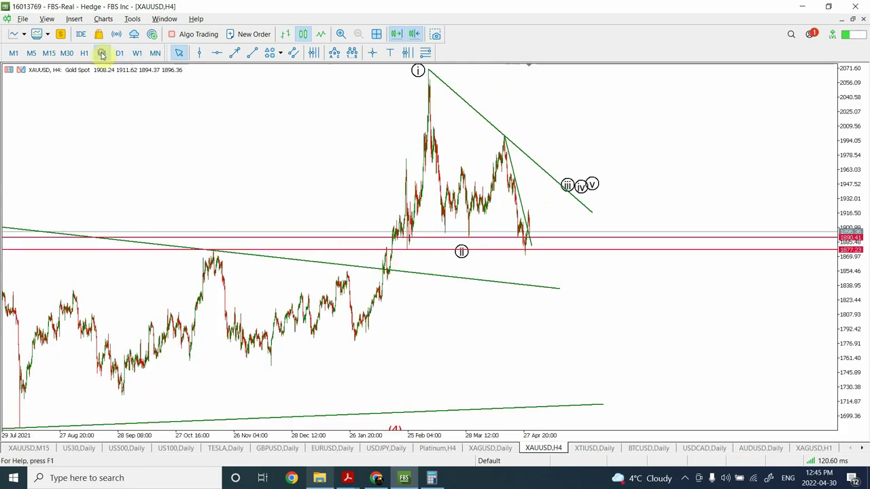
pyautogui.doubleClick(557, 238)
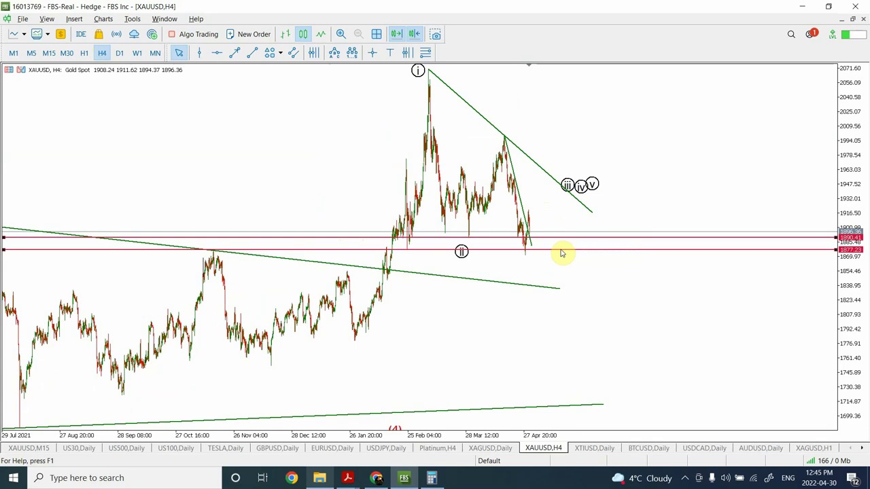
pyautogui.press('Delete')
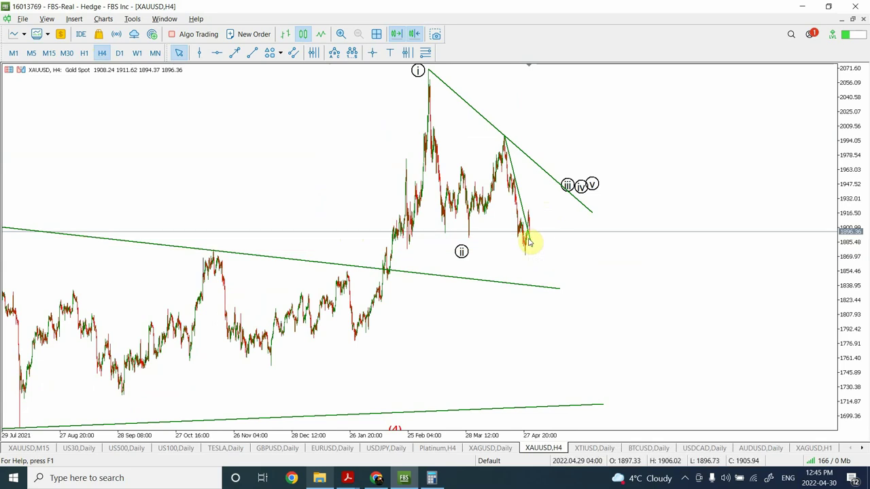
# Step: Adjust the short falling trendline from the April high to touch the latest swing high and end at about 1877
pyautogui.doubleClick(531, 243)
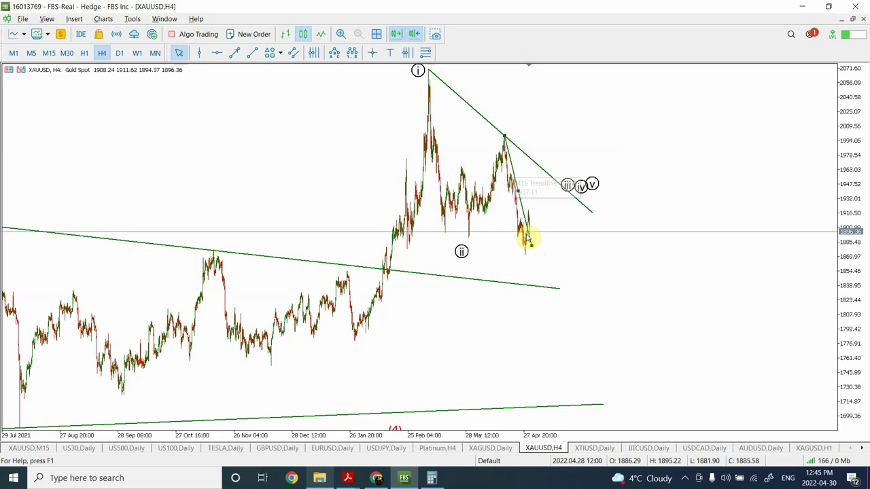
pyautogui.moveTo(532, 249); pyautogui.dragTo(543, 252)
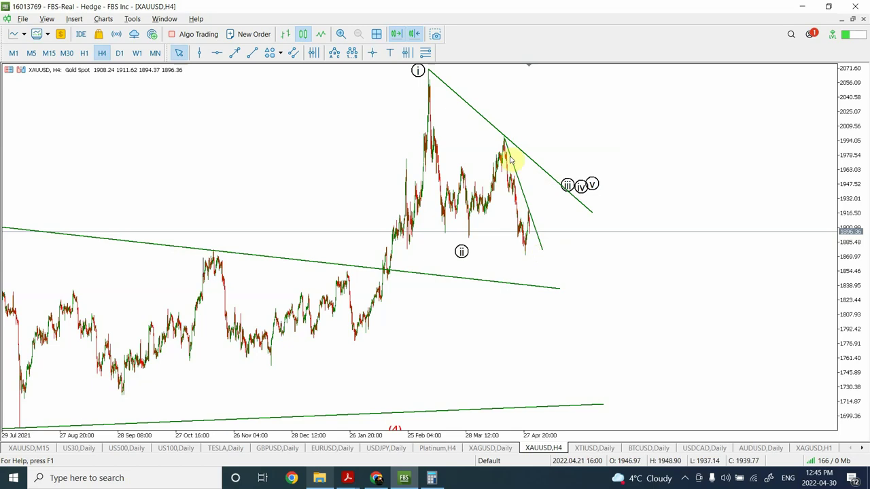
pyautogui.click(289, 93)
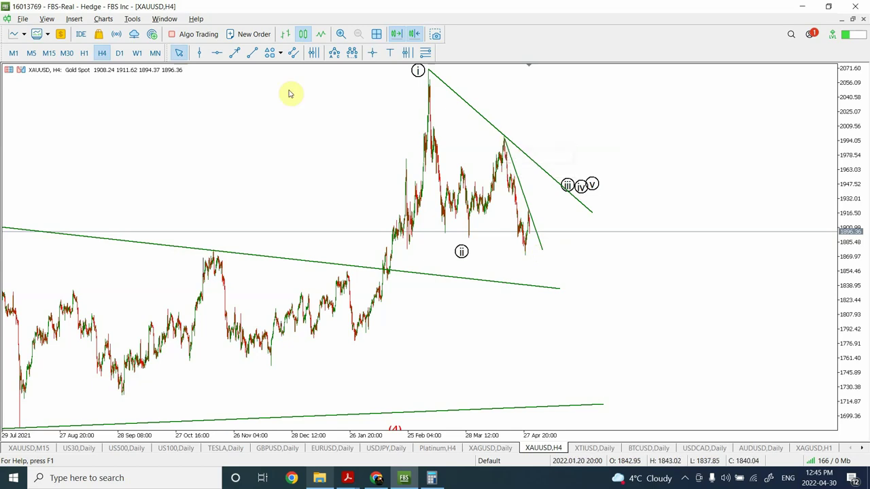
# Step: Show the XAUUSD chart on H1 with a compressed price scale reaching below 1840
pyautogui.click(85, 55)
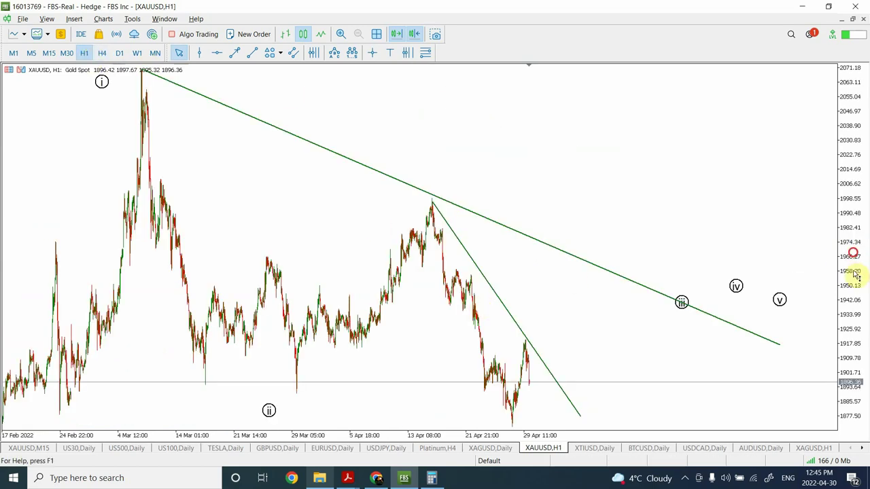
pyautogui.moveTo(856, 275); pyautogui.dragTo(850, 352)
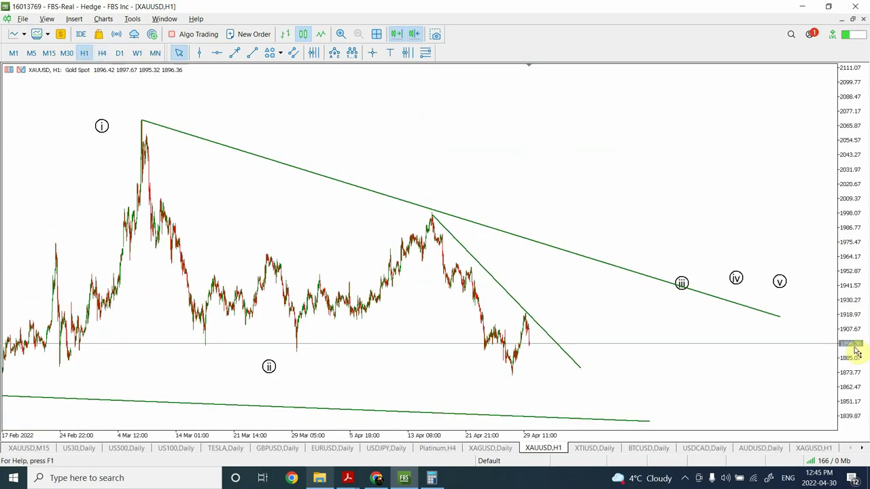
pyautogui.click(252, 56)
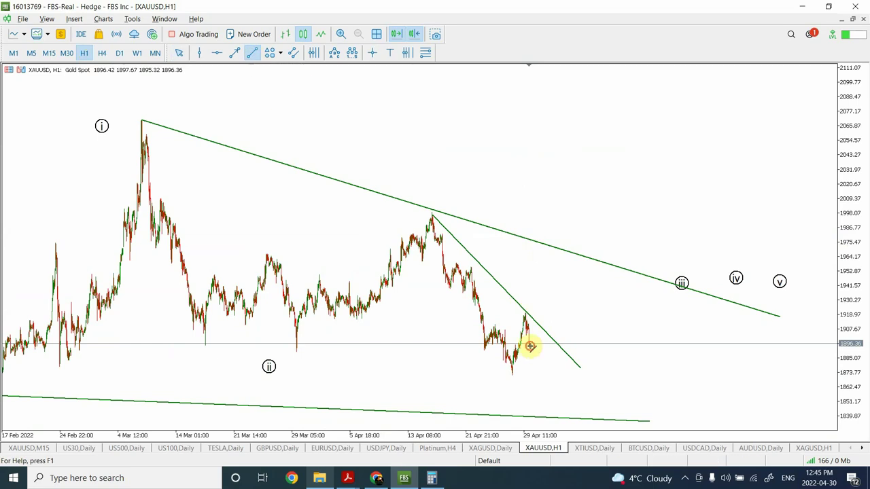
pyautogui.moveTo(534, 368); pyautogui.dragTo(535, 367)
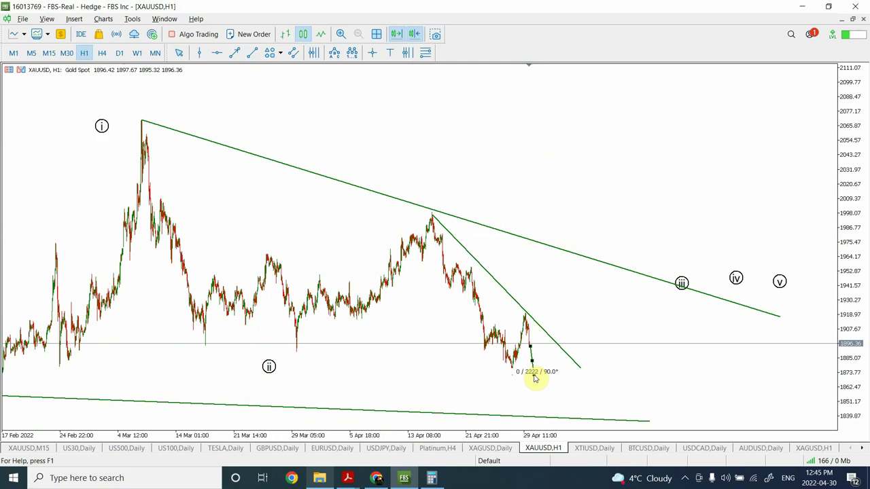
pyautogui.moveTo(535, 385); pyautogui.dragTo(538, 399)
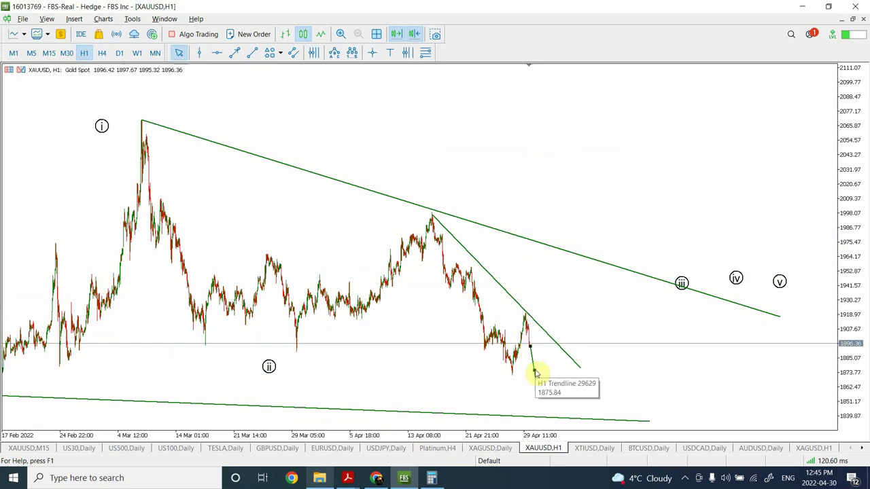
pyautogui.moveTo(533, 353)
pyautogui.mouseDown()
pyautogui.moveTo(528, 344)
pyautogui.moveTo(536, 376)
pyautogui.mouseUp()
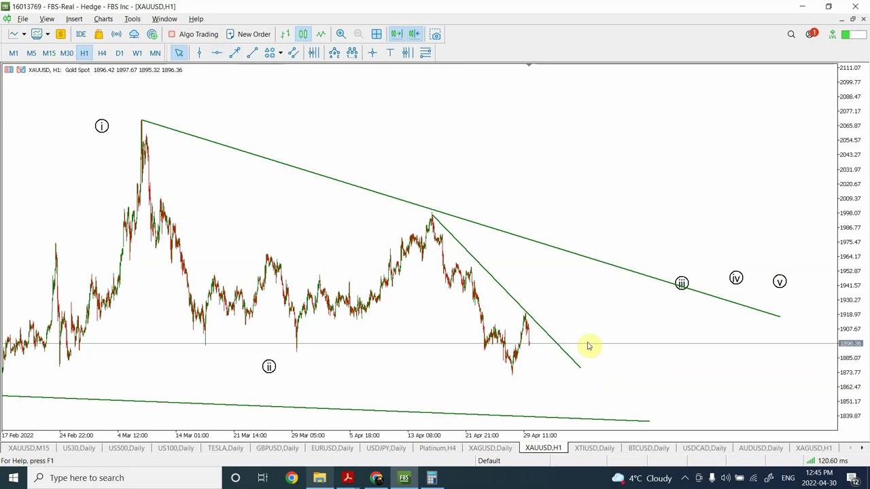
# Step: Add a horizontal line at 1920.30 on the XAUUSD H1 chart and move the wave ii label beneath the late-April low
pyautogui.click(216, 53)
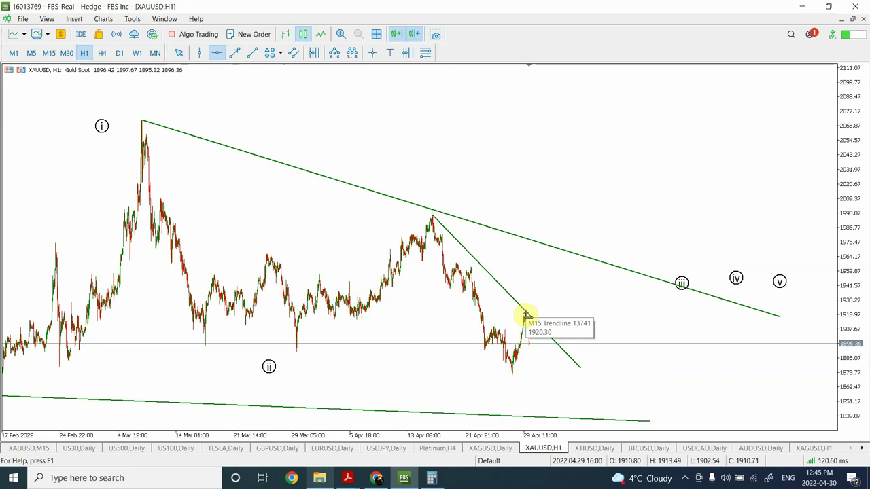
pyautogui.click(527, 313)
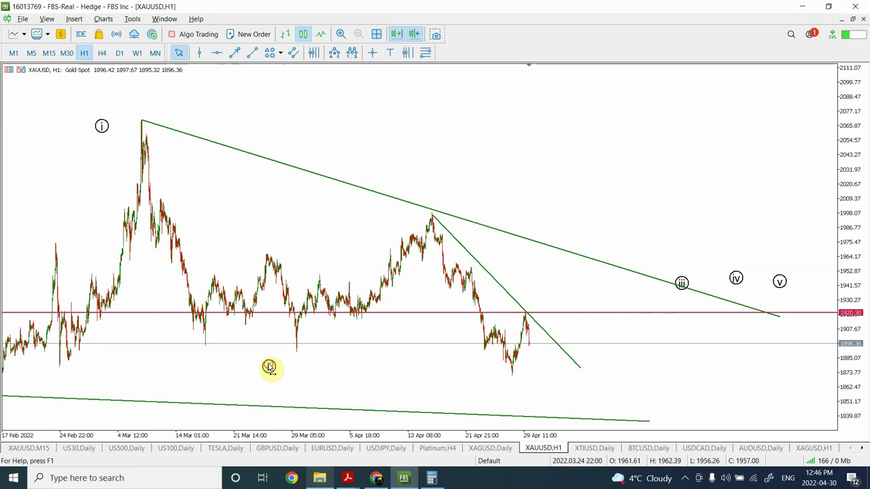
pyautogui.moveTo(269, 359); pyautogui.dragTo(506, 384)
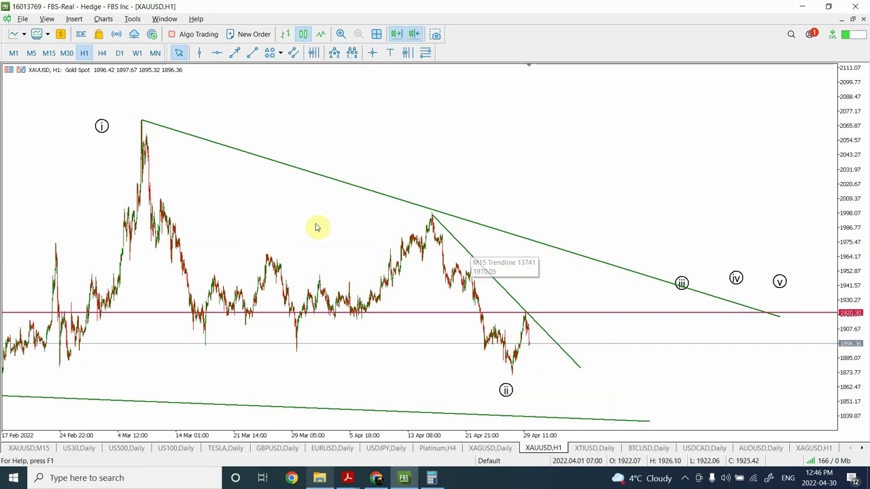
# Step: Draw a short falling projection trendline on the XAUUSD H1 chart from about 1894 at the last candle to about 1867
pyautogui.click(252, 53)
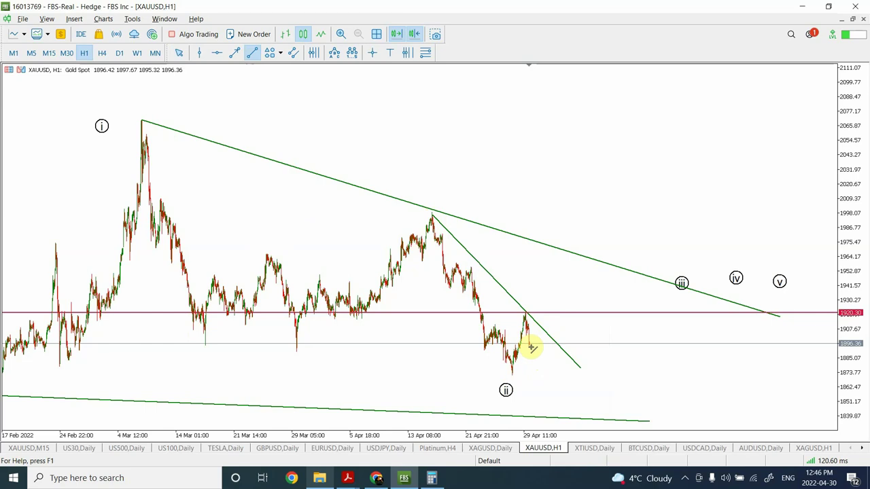
pyautogui.moveTo(531, 347); pyautogui.dragTo(542, 381)
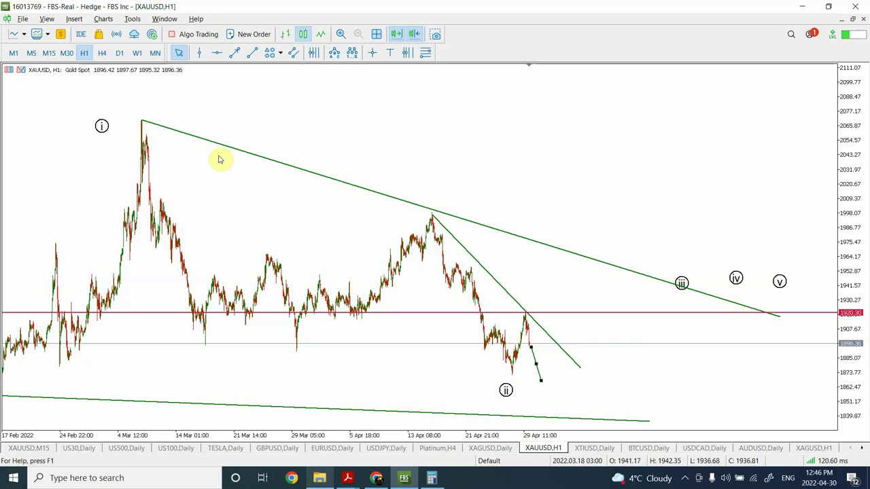
# Step: Extend the long falling trendline from the wave i peak on the XAUUSD H4 chart down to about 1880
pyautogui.click(102, 54)
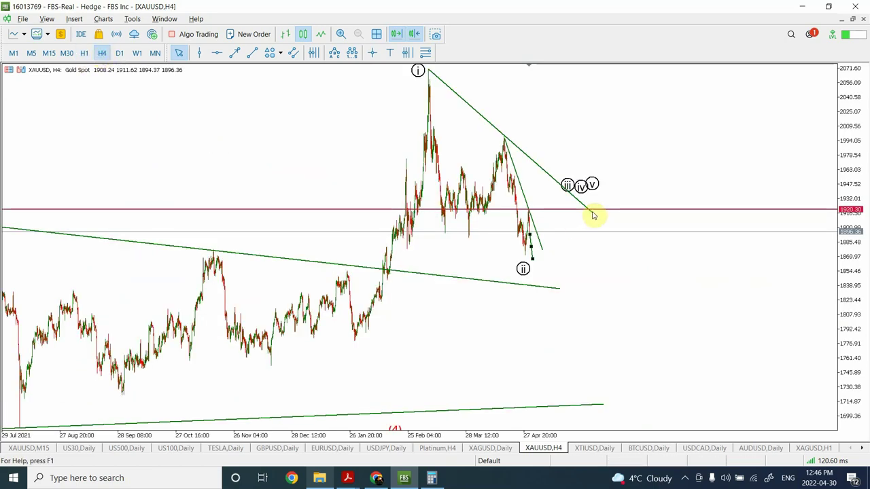
pyautogui.moveTo(592, 215); pyautogui.dragTo(630, 252)
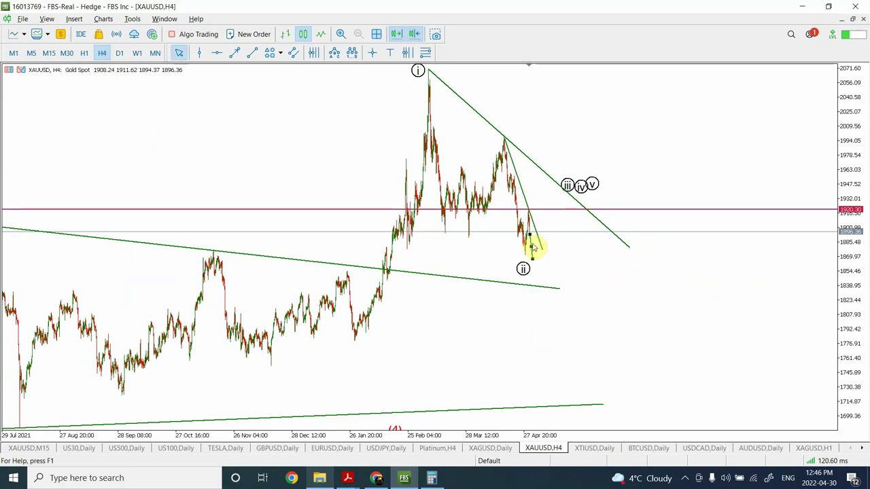
pyautogui.click(589, 104)
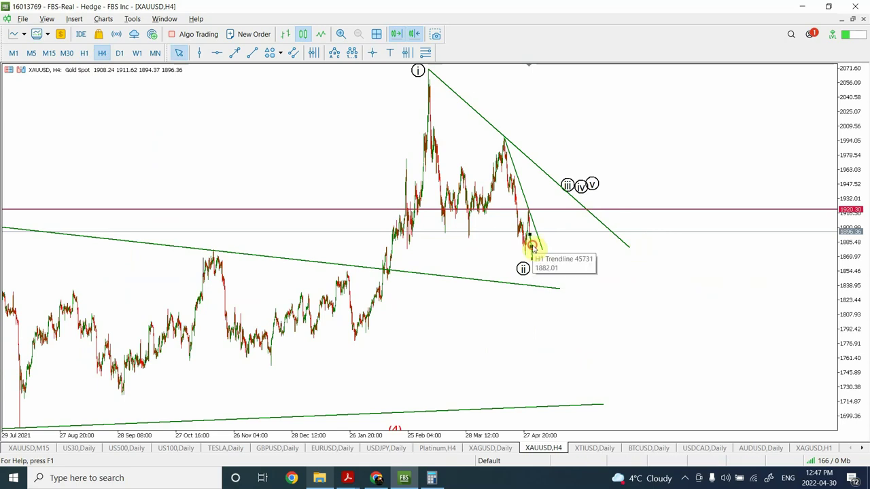
# Step: Remove the short falling projection trendline beside the last XAUUSD H4 candle and show the H1 timeframe
pyautogui.moveTo(530, 249)
pyautogui.mouseDown()
pyautogui.moveTo(578, 263)
pyautogui.moveTo(554, 258)
pyautogui.moveTo(534, 238)
pyautogui.mouseUp()
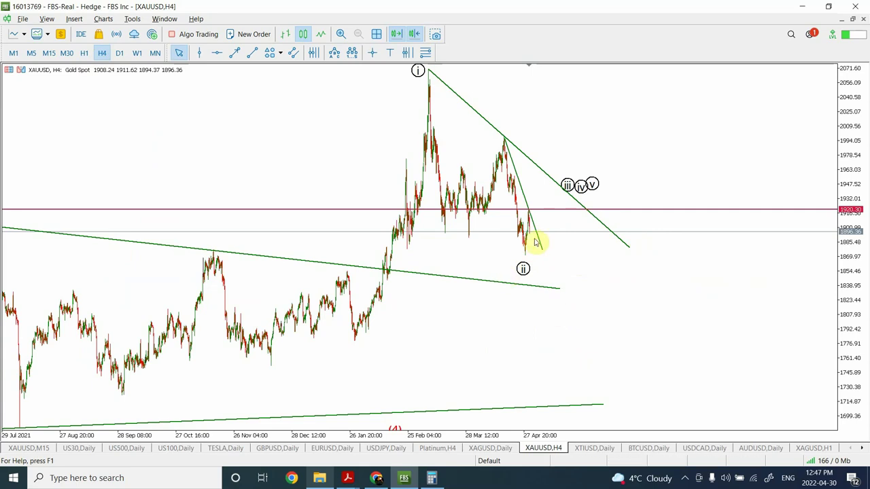
pyautogui.click(84, 54)
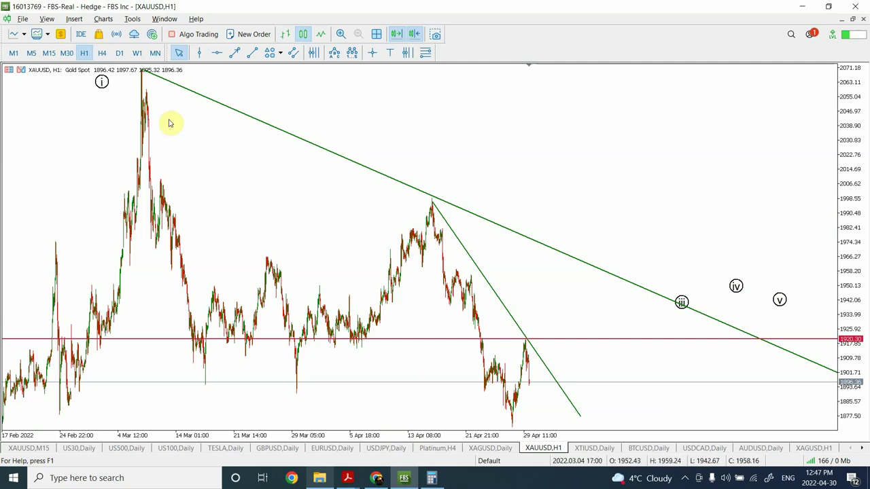
# Step: Examine XAUUSD price history on H4 and the decline beneath both falling trendlines around 1920.30 on H1
pyautogui.click(102, 54)
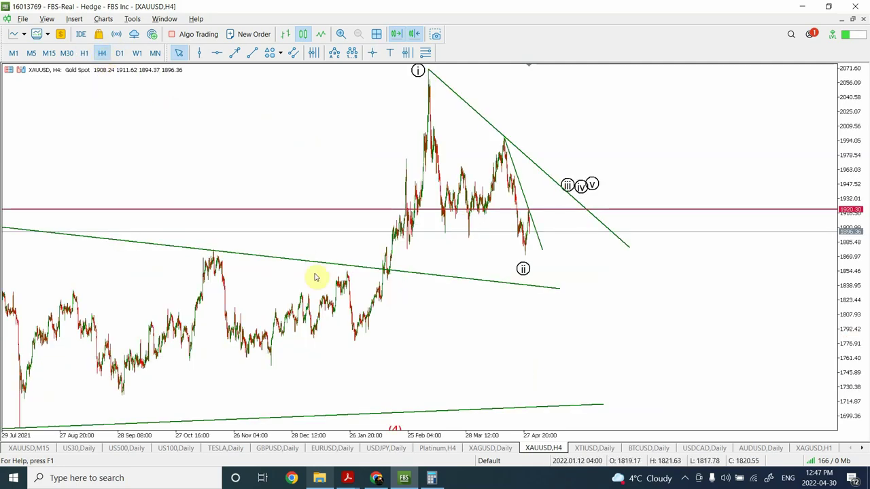
pyautogui.moveTo(184, 201); pyautogui.dragTo(457, 202)
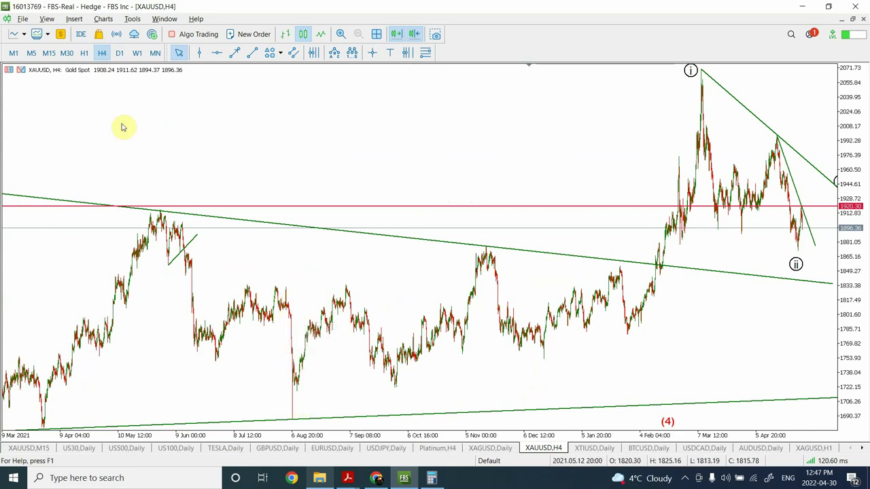
pyautogui.click(84, 54)
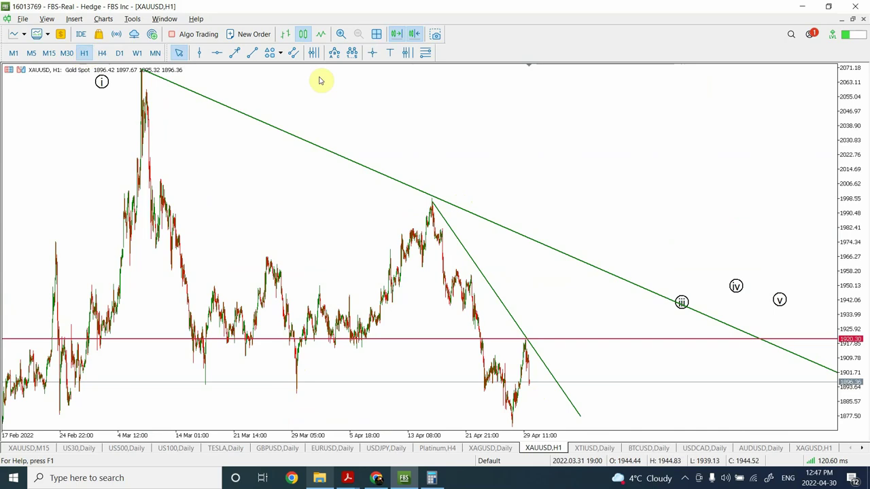
pyautogui.click(340, 34)
pyautogui.click(341, 34)
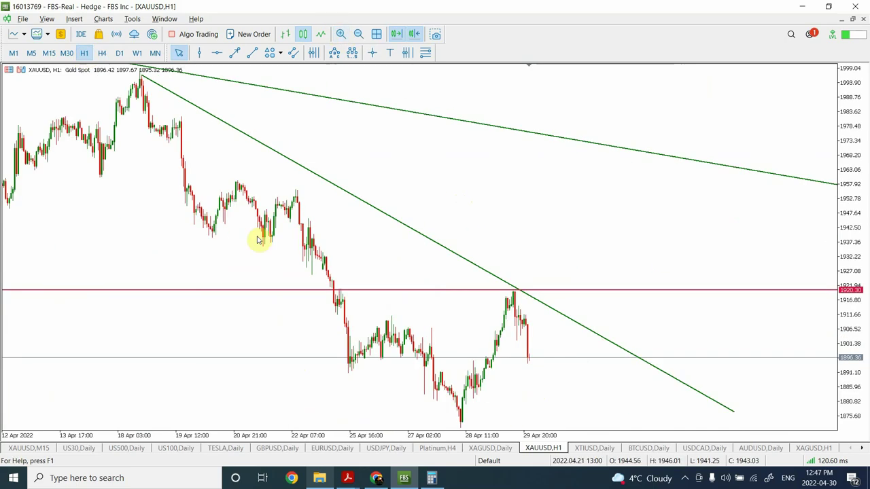
pyautogui.scroll(-10, 258, 237)
pyautogui.scroll(10, 311, 255)
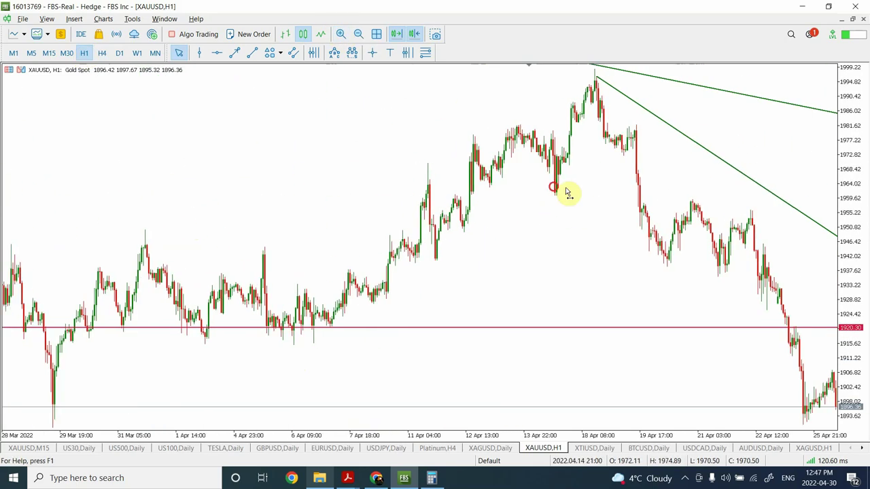
pyautogui.click(358, 34)
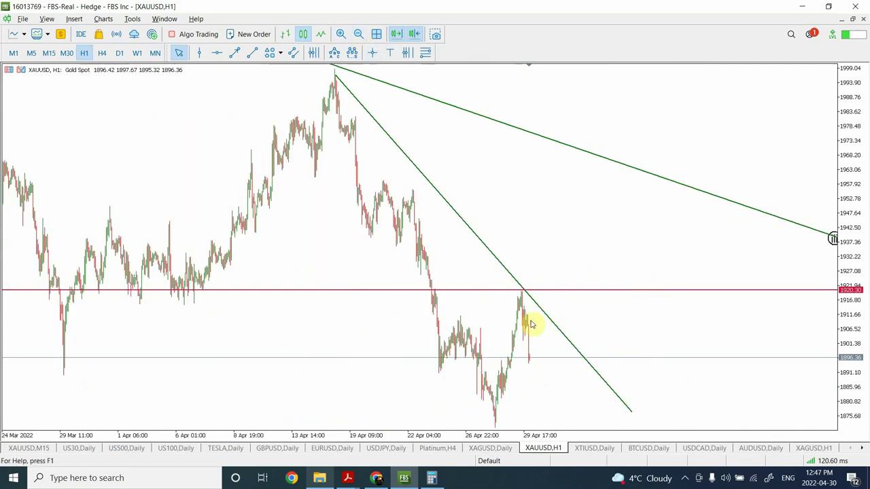
pyautogui.click(360, 35)
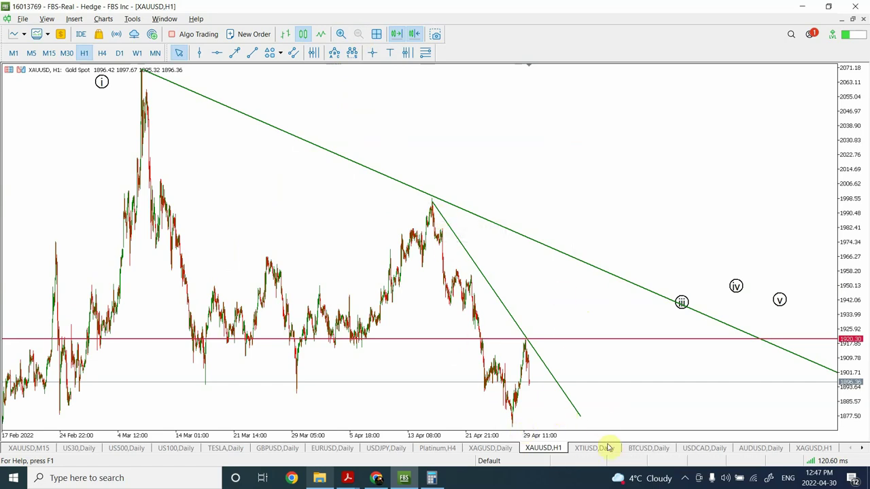
# Step: Open the XTIUSD daily chart and reposition the falling projection trendline to rise from the late-April low near 95 to about 106.6
pyautogui.click(586, 448)
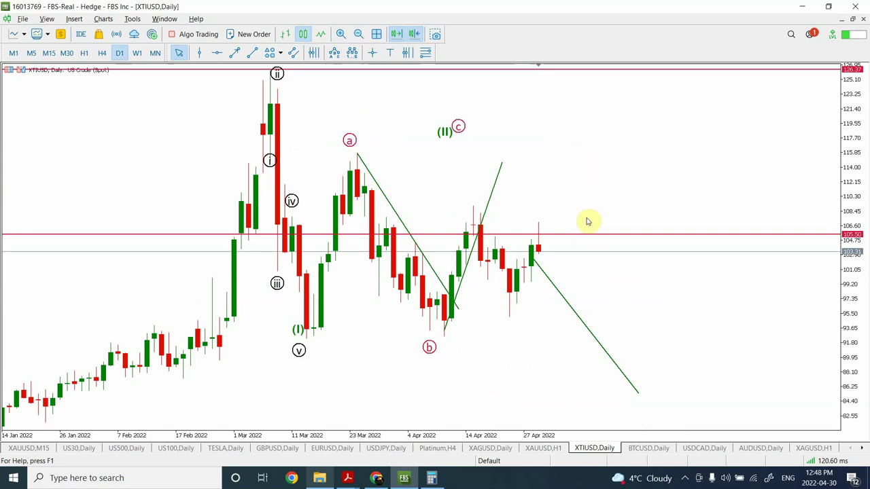
pyautogui.doubleClick(560, 294)
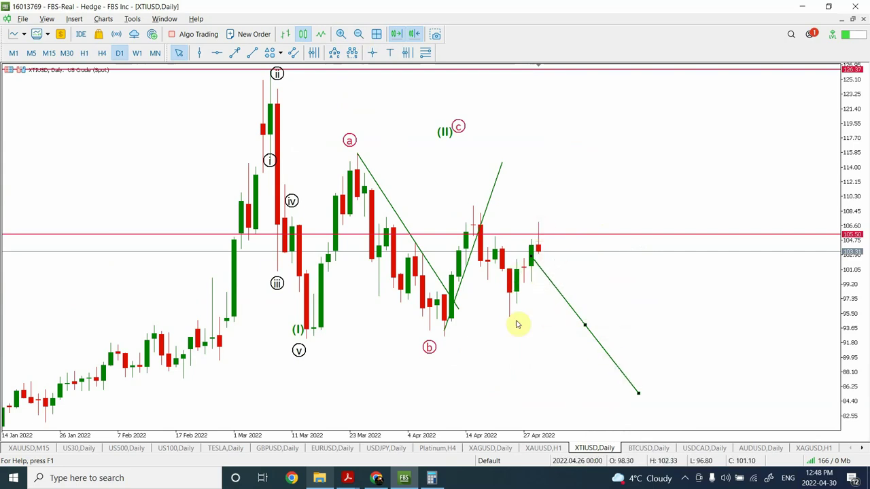
pyautogui.moveTo(533, 257); pyautogui.dragTo(509, 318)
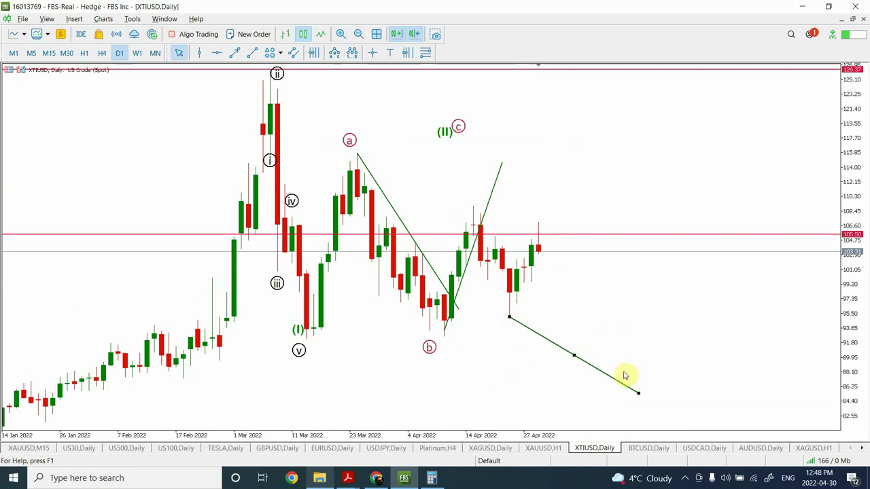
pyautogui.moveTo(637, 395); pyautogui.dragTo(568, 233)
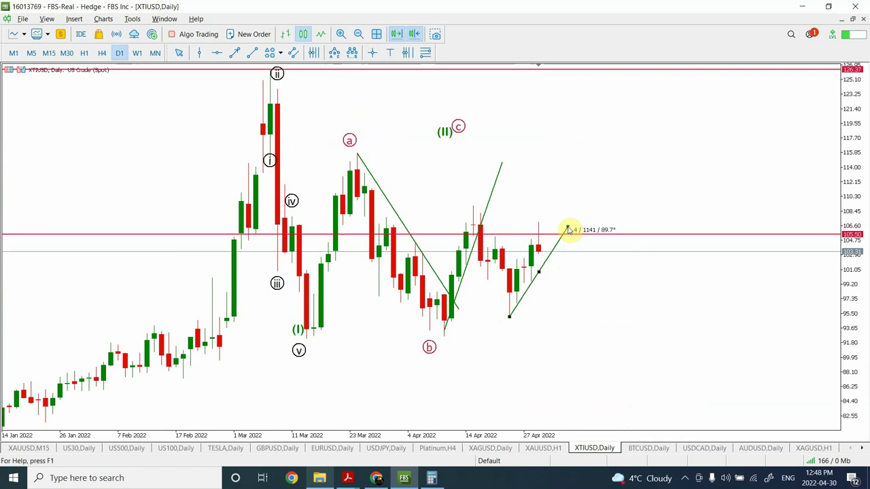
# Step: Lower the 105.50 horizontal line to 99.37 and draw a short steep trendline from about 103.5 to 110 beside the last candle
pyautogui.moveTo(570, 231); pyautogui.dragTo(589, 287)
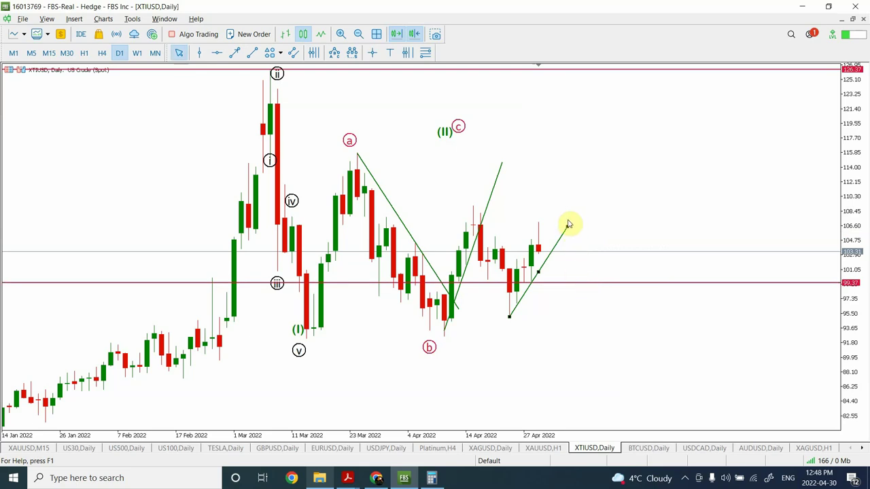
pyautogui.click(577, 322)
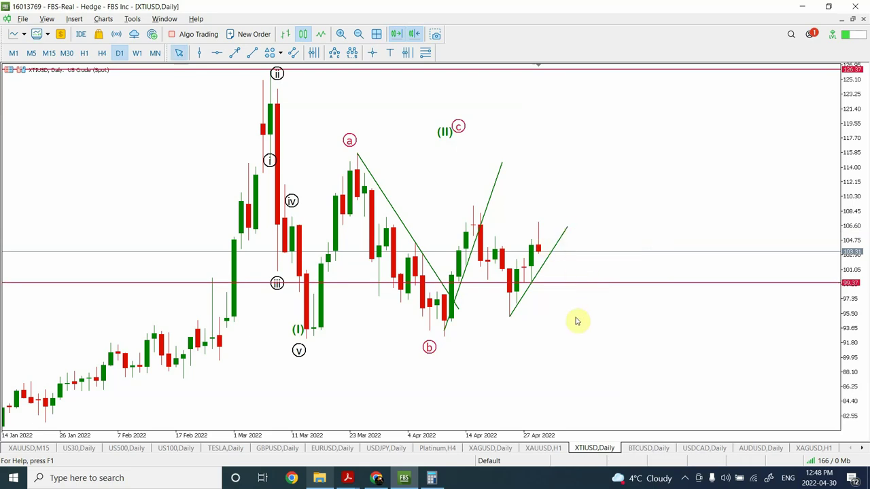
pyautogui.click(253, 54)
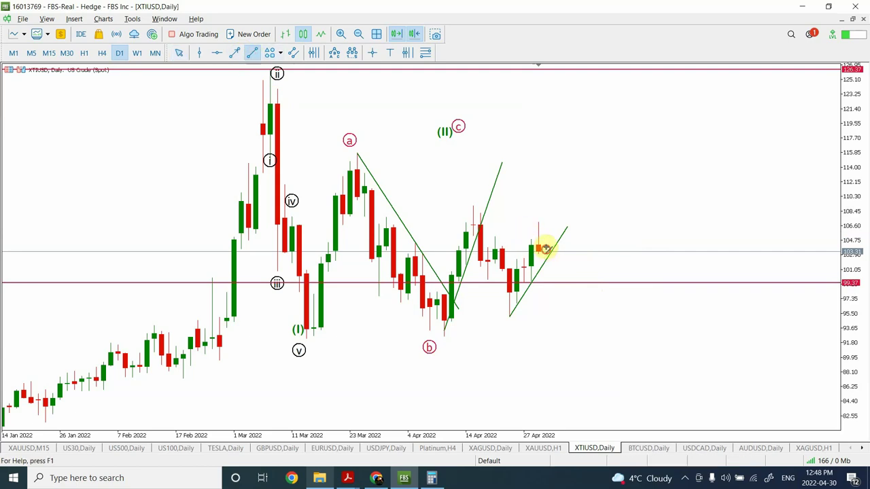
pyautogui.moveTo(546, 249); pyautogui.dragTo(553, 199)
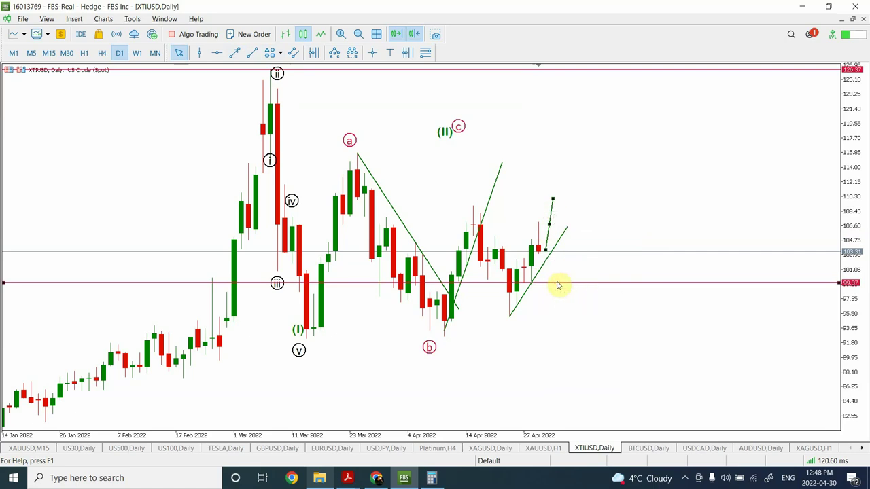
# Step: Raise the horizontal line to 102.58 and extend the trendline from the late-April low up to about 109.3
pyautogui.moveTo(558, 283); pyautogui.dragTo(574, 262)
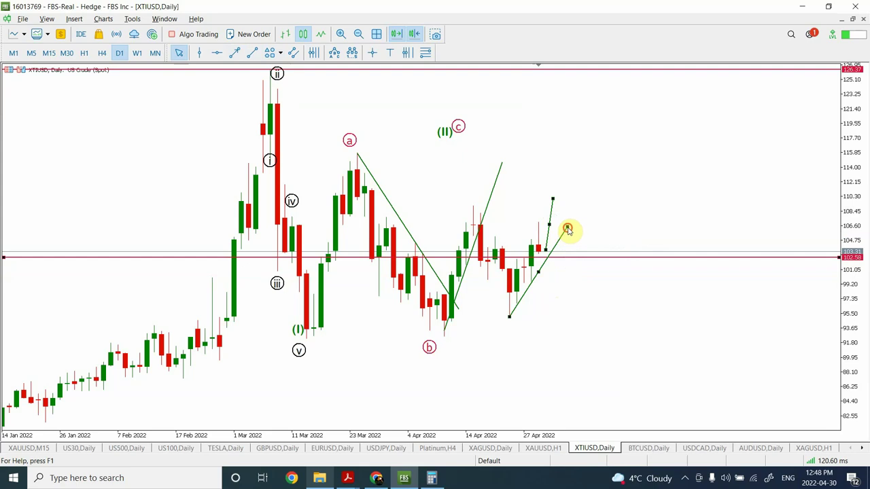
pyautogui.moveTo(568, 230); pyautogui.dragTo(583, 206)
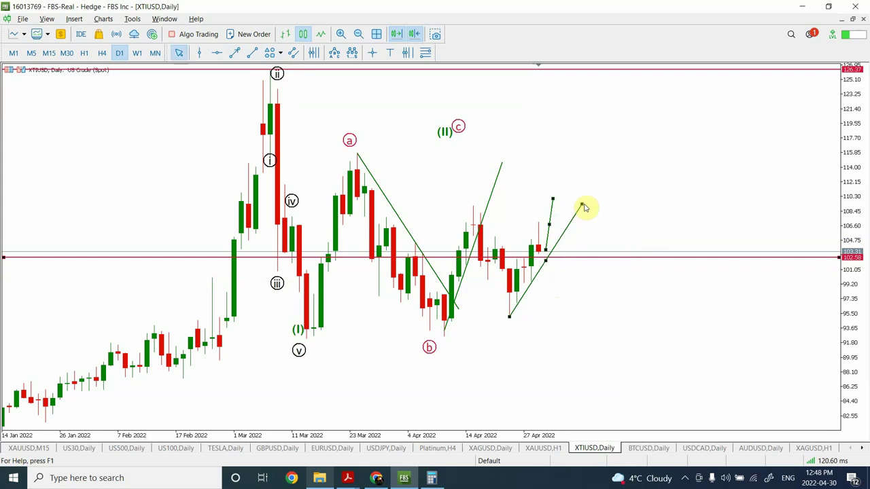
# Step: Delete the 102.58 line and both rightmost rising trendlines, and draw a falling projection from about 107.5 at the last candle to about 84.5
pyautogui.press('Delete')
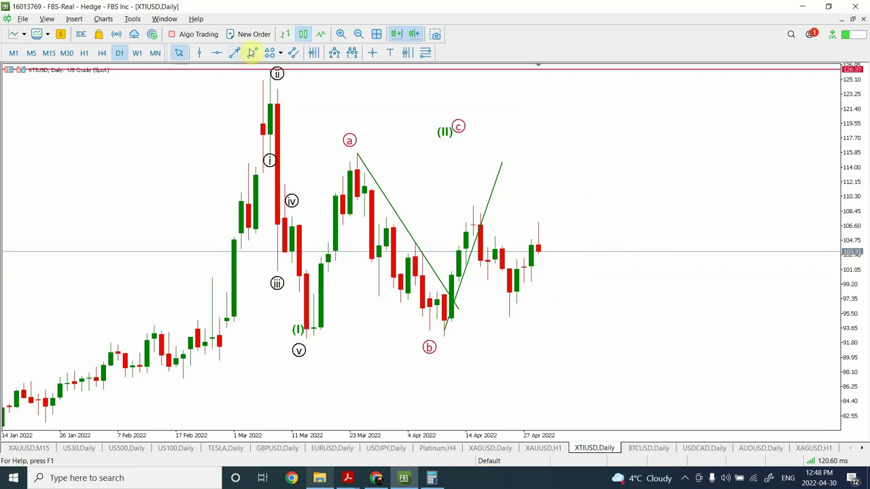
pyautogui.click(251, 53)
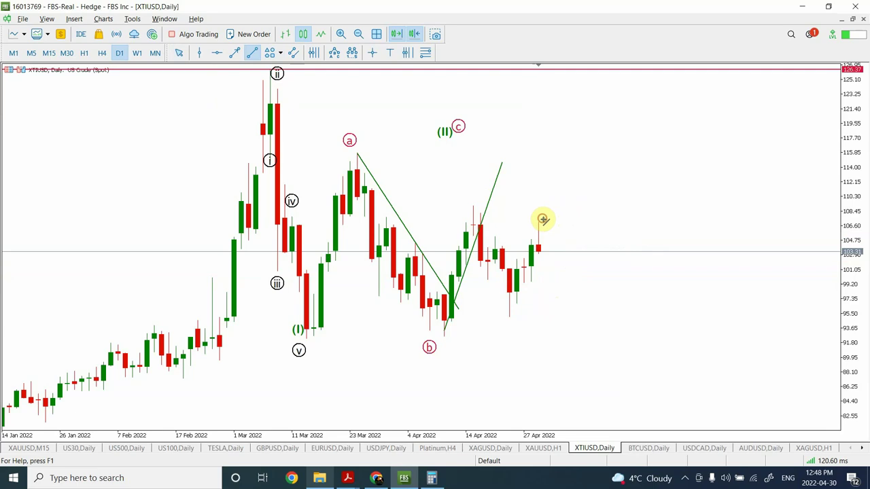
pyautogui.moveTo(543, 219)
pyautogui.mouseDown()
pyautogui.moveTo(671, 388)
pyautogui.moveTo(698, 399)
pyautogui.mouseUp()
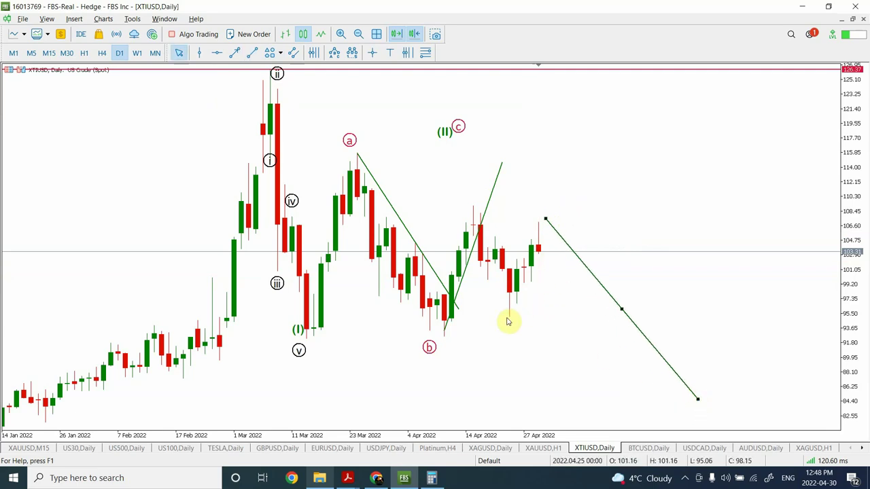
# Step: Add a horizontal line at 99.38 through the late-April swing low on the XTIUSD H4 chart and show the wider wave count
pyautogui.click(102, 55)
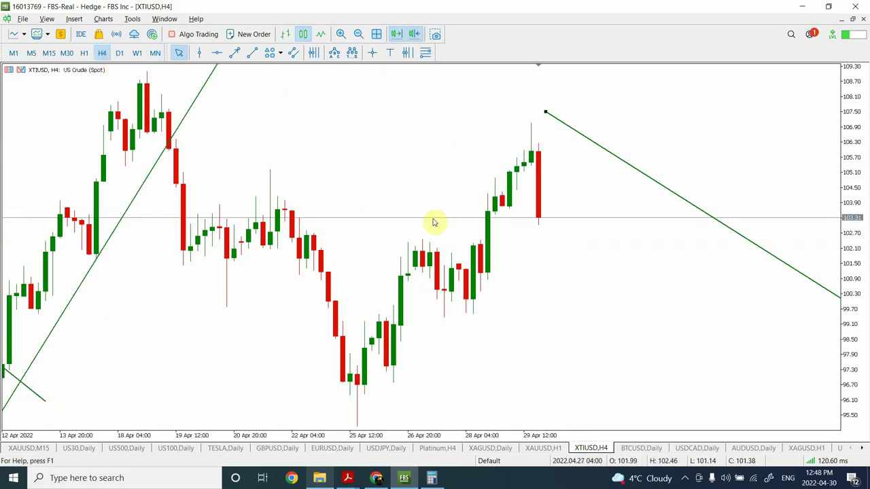
pyautogui.click(217, 53)
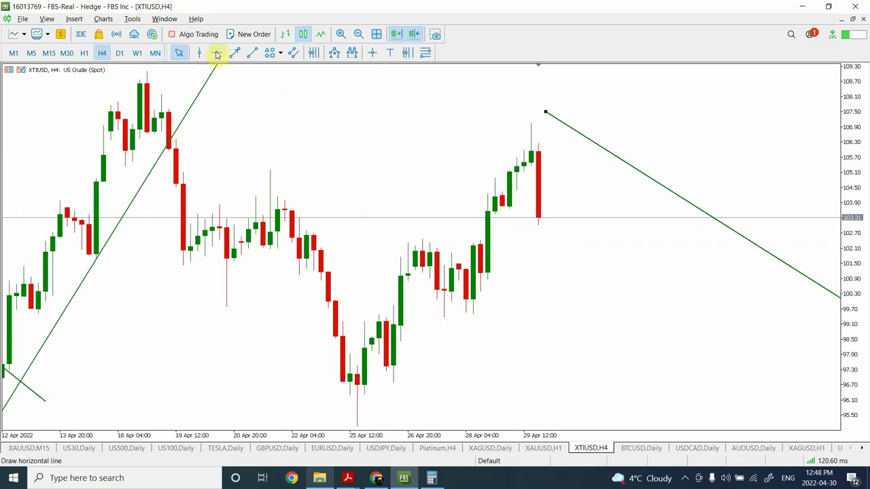
pyautogui.click(443, 317)
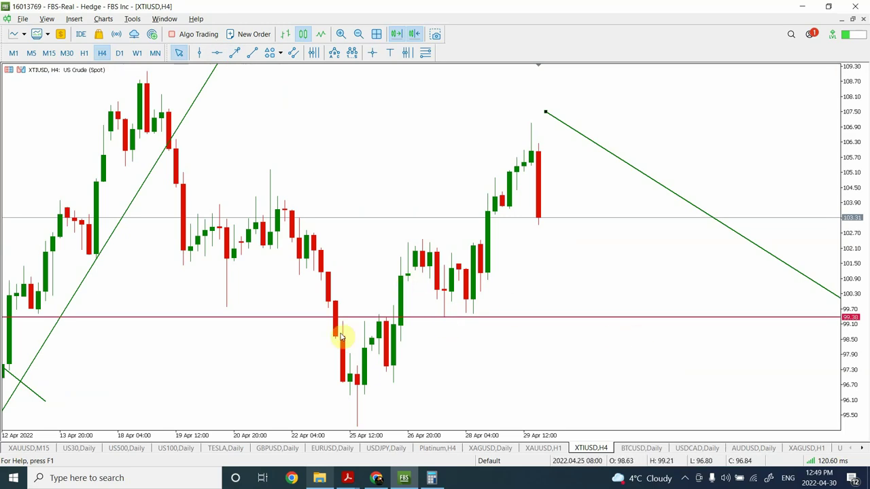
pyautogui.click(362, 37)
pyautogui.click(362, 37)
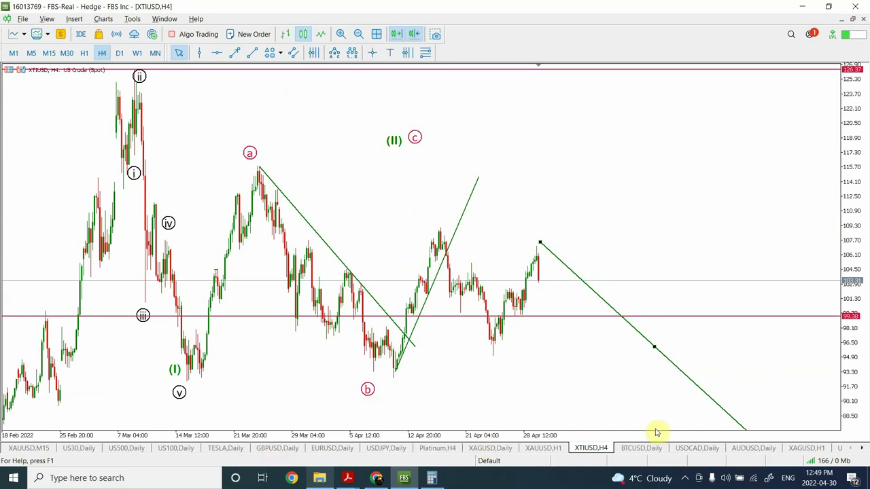
# Step: Open the BTCUSD daily chart and examine the decline from the wave b peak, waves 1 and 2 and the falling projection
pyautogui.click(641, 448)
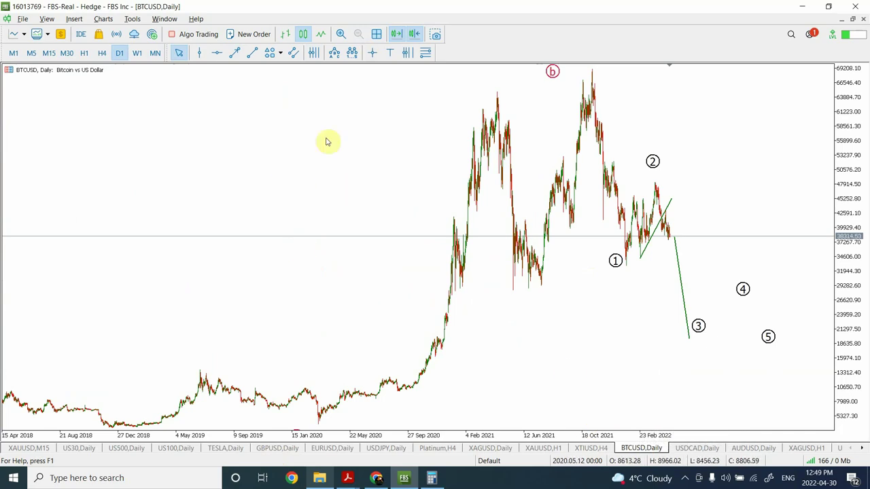
pyautogui.click(338, 36)
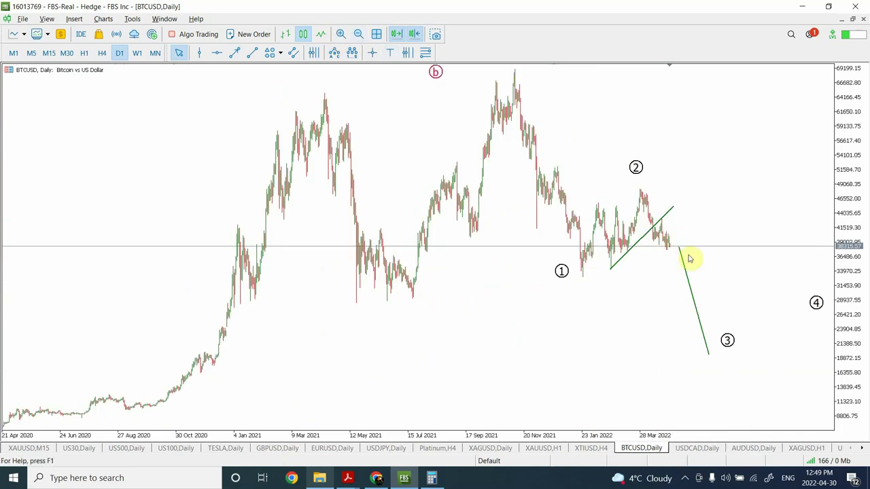
pyautogui.click(340, 34)
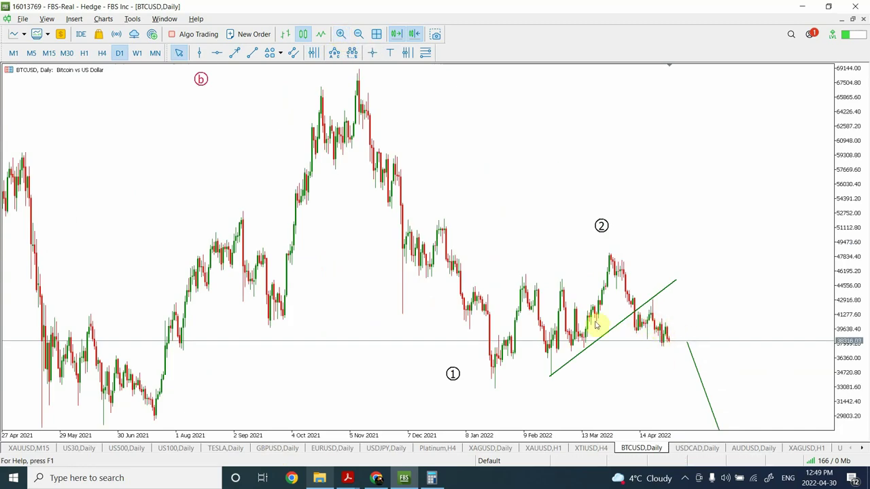
pyautogui.click(358, 34)
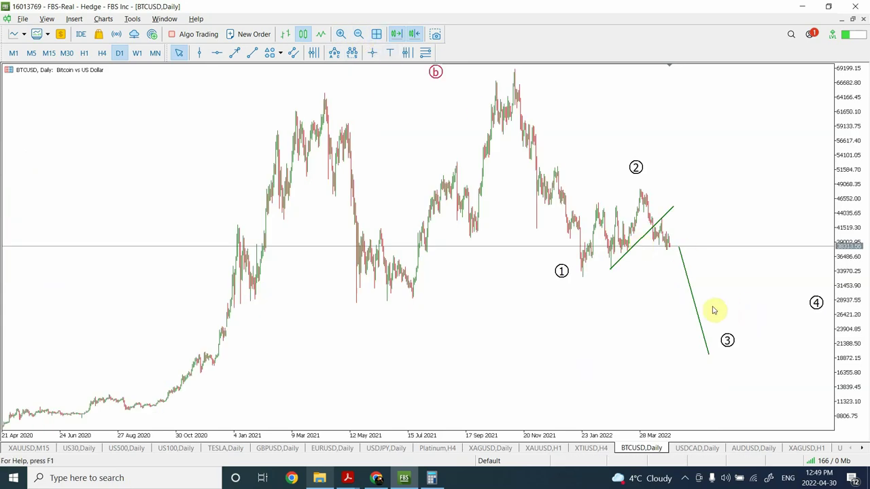